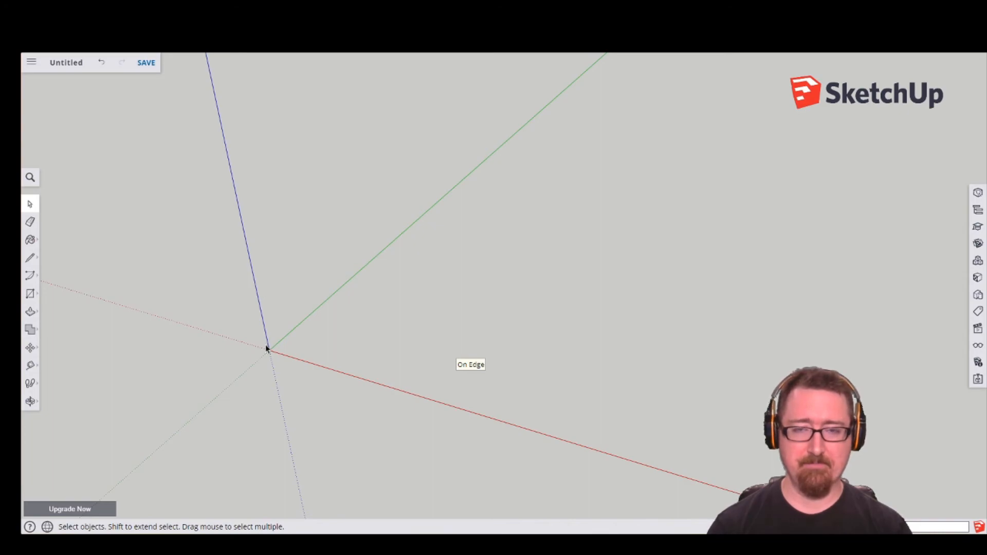
Draw a large closed zigzag outline of connected straight lines around the origin with the Line tool, ending at its first point
left_click(30, 261)
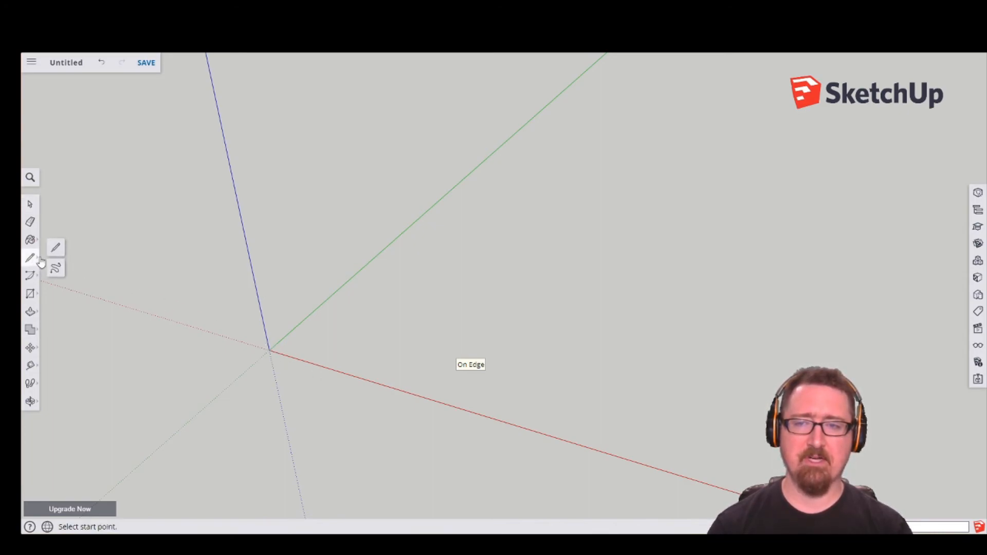
left_click(56, 248)
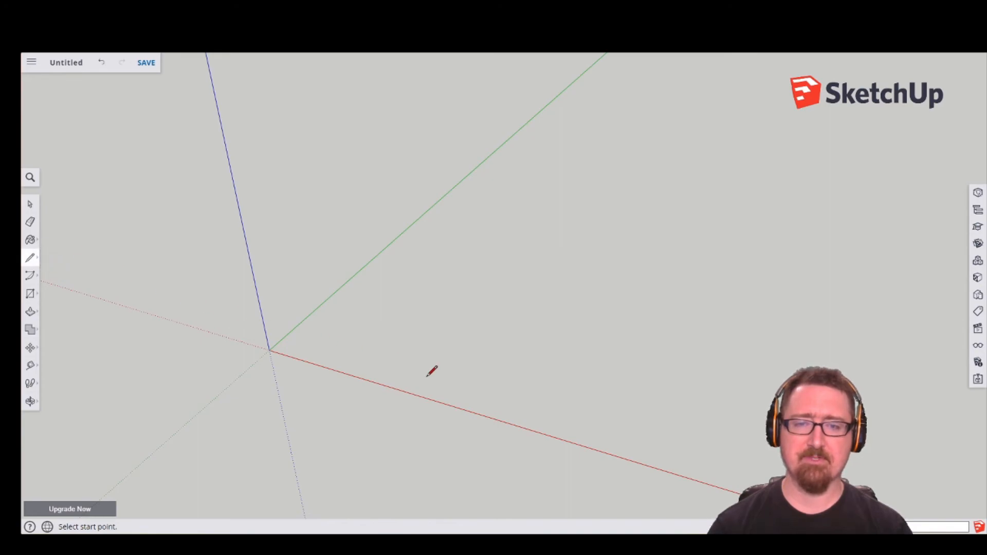
left_click(322, 333)
left_click(531, 359)
left_click(520, 259)
left_click(355, 263)
left_click(388, 300)
left_click(252, 265)
left_click(318, 149)
left_click(457, 209)
left_click(361, 223)
left_click(551, 228)
left_click(529, 143)
left_click(663, 165)
left_click(716, 264)
left_click(847, 290)
left_click(797, 362)
left_click(657, 309)
left_click(668, 223)
left_click(596, 188)
left_click(590, 273)
left_click(542, 262)
left_click(618, 342)
left_click(625, 283)
left_click(682, 358)
left_click(756, 403)
left_click(608, 441)
left_click(558, 369)
left_click(505, 425)
left_click(328, 473)
left_click(418, 400)
left_click(318, 369)
left_click(217, 399)
left_click(216, 322)
left_click(309, 312)
left_click(321, 332)
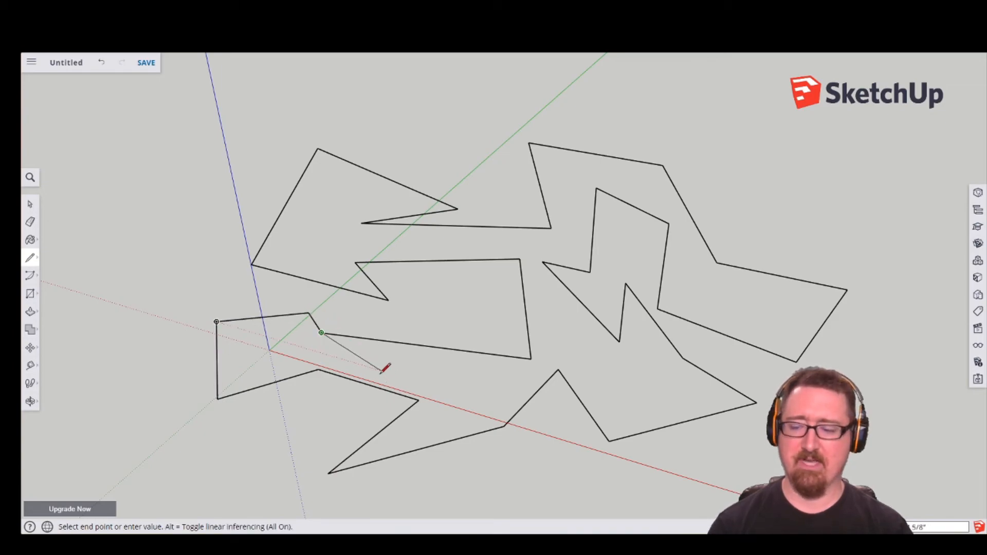
key("Escape")
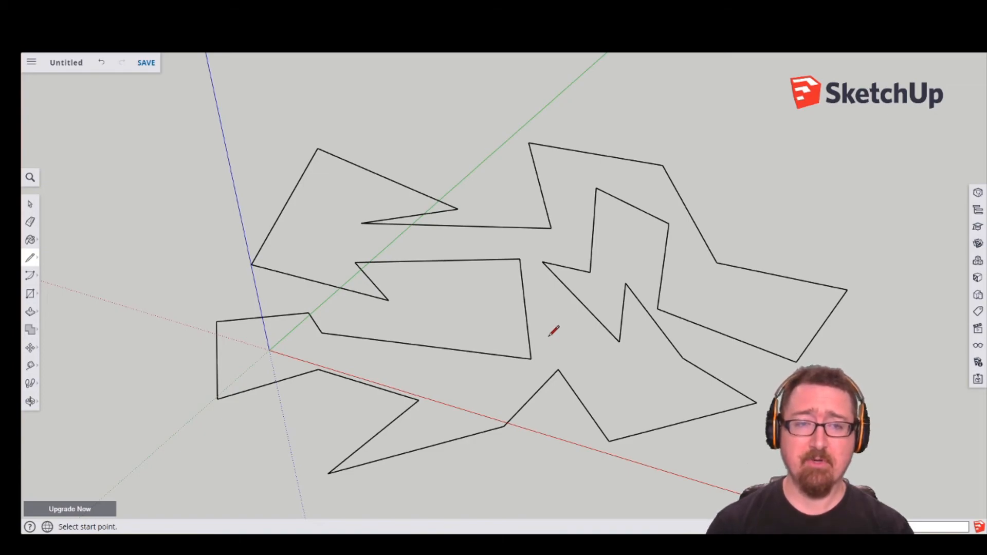
Delete the entire zigzag outline
key("o")
mouse_move(544, 335)
left_mouse_down()
mouse_move(430, 218)
mouse_move(399, 144)
mouse_move(419, 119)
mouse_move(462, 114)
mouse_move(502, 132)
mouse_move(602, 284)
mouse_move(692, 285)
mouse_move(751, 262)
mouse_move(776, 284)
mouse_move(662, 238)
mouse_move(352, 192)
mouse_move(283, 215)
mouse_move(418, 275)
mouse_move(526, 348)
left_mouse_up()
key("l")
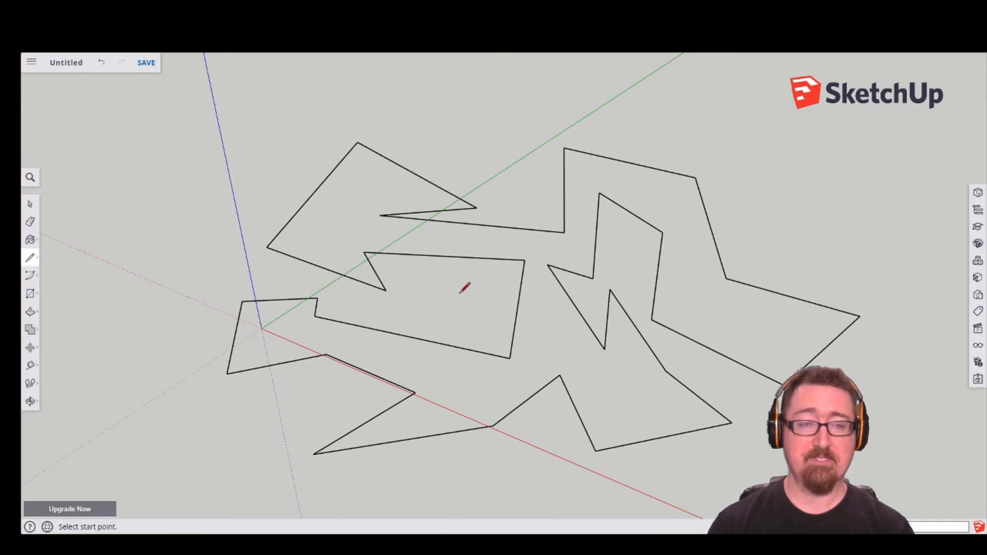
left_click(30, 204)
left_click_drag(169, 65, 883, 505)
key("Delete")
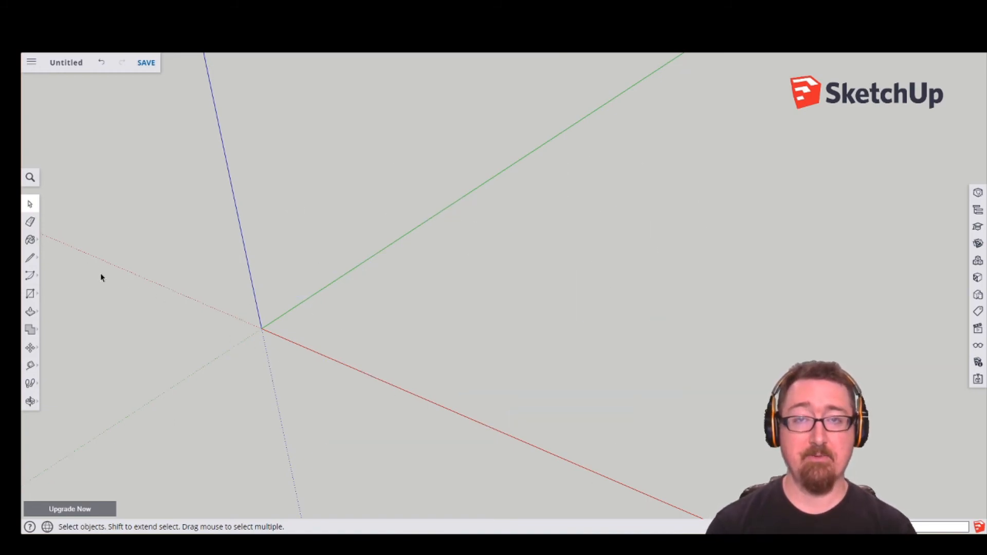
Draw a closed four-sided face near the origin, with edges parallel to the red, green and red axes and a slanted closing edge
left_click(30, 258)
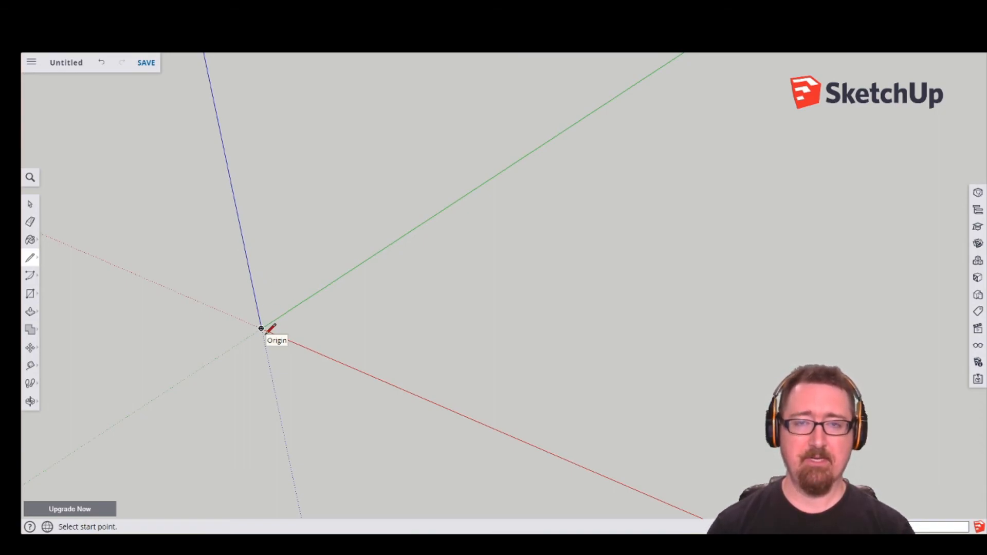
left_click(326, 313)
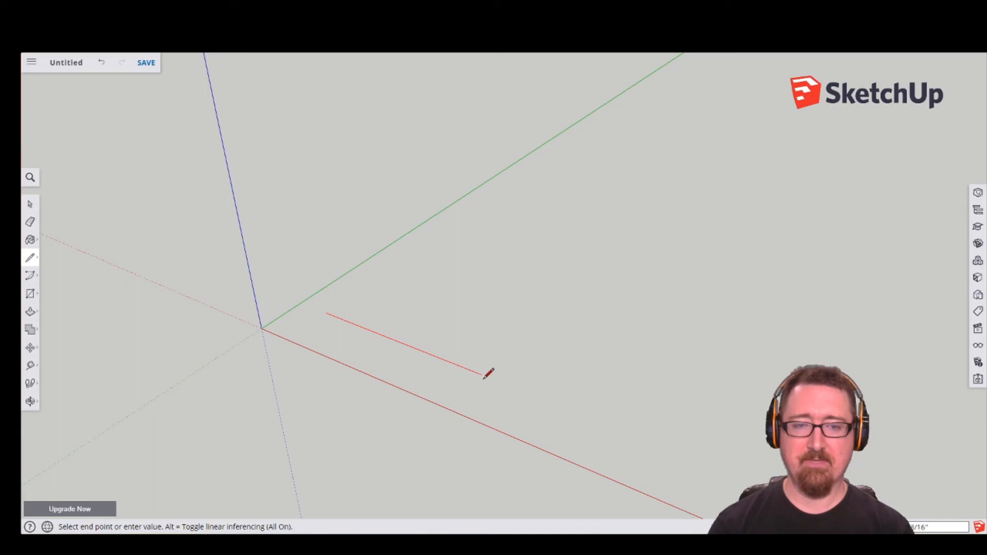
left_click(461, 365)
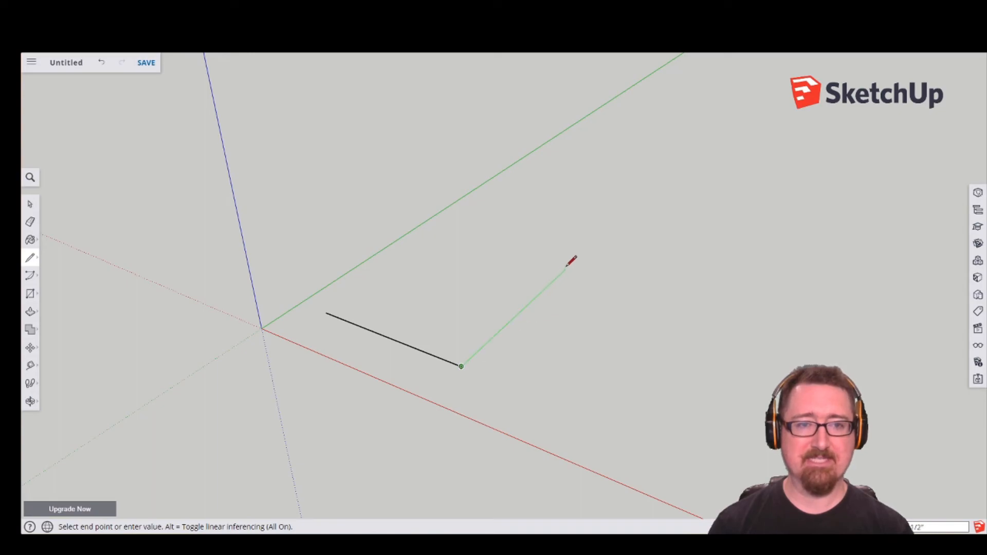
left_click(511, 318)
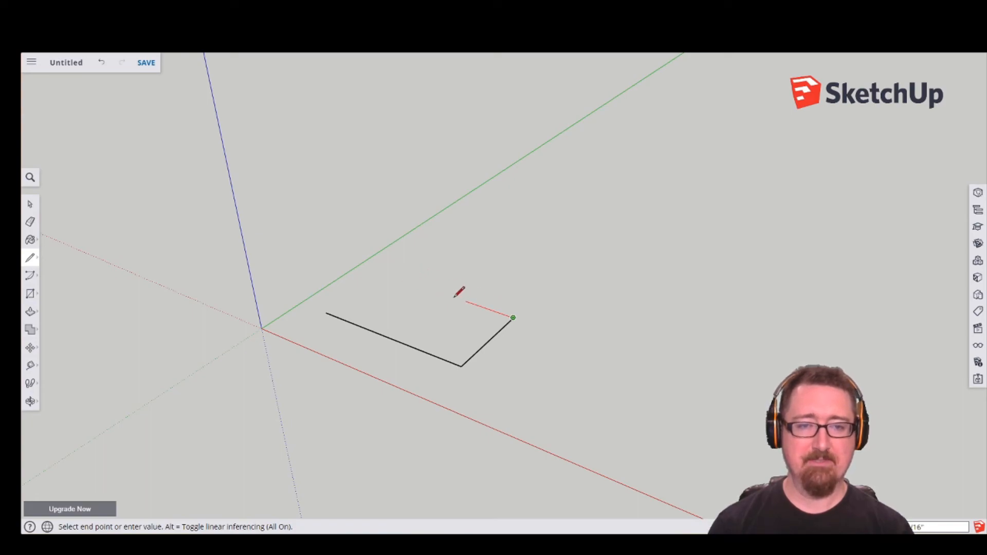
left_click(428, 288)
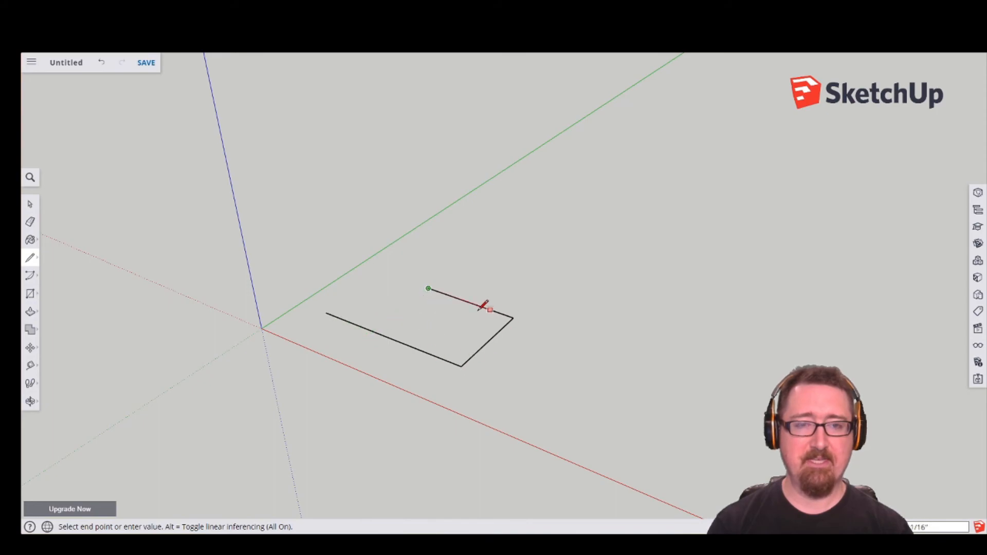
left_click(325, 312)
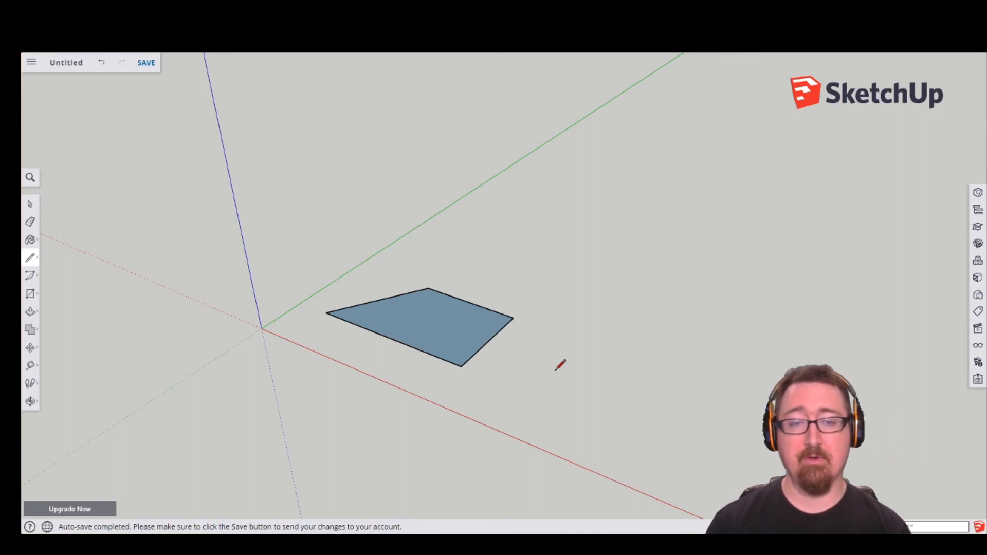
Draw a vertical rectangular face up from the base's back edge, with its top edge parallel to the red axis
key("o")
left_click_drag(450, 373, 394, 304)
key("l")
middle_click_drag(433, 312, 416, 346)
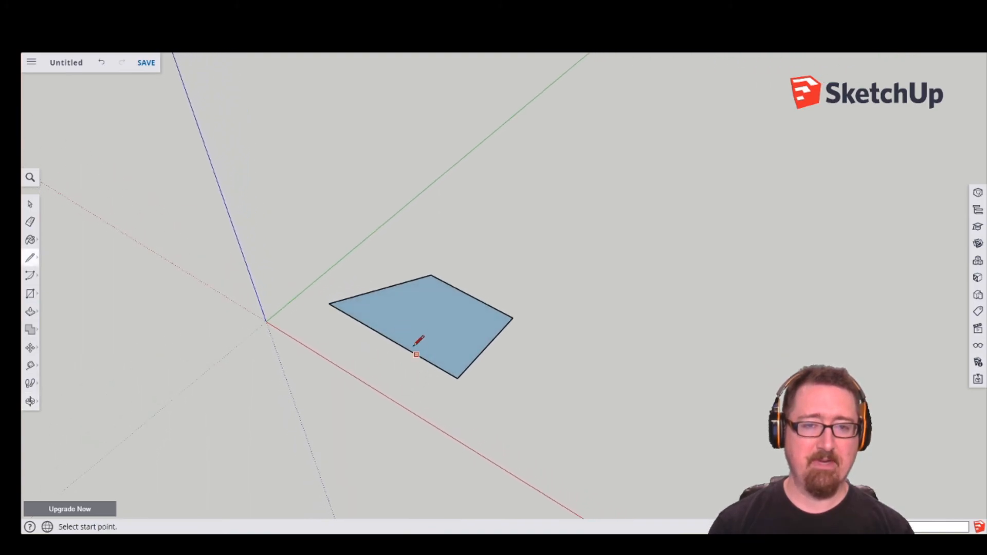
middle_click_drag(477, 443, 467, 344)
left_click(432, 285)
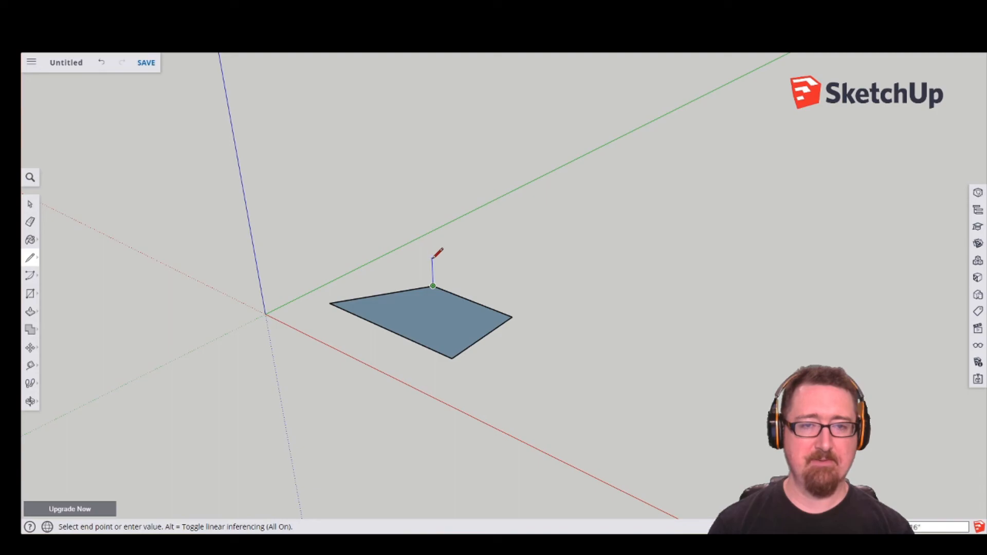
left_click(431, 226)
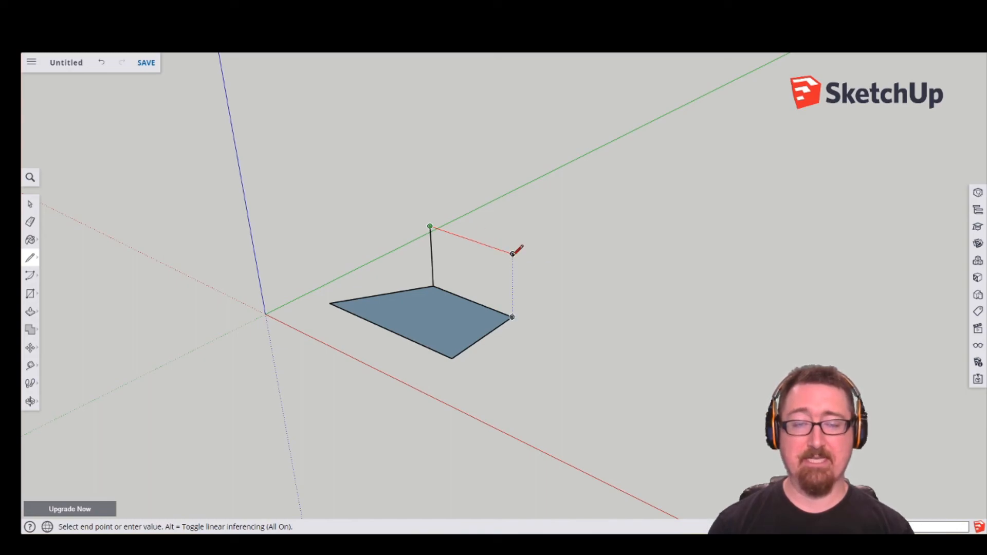
left_click(513, 253)
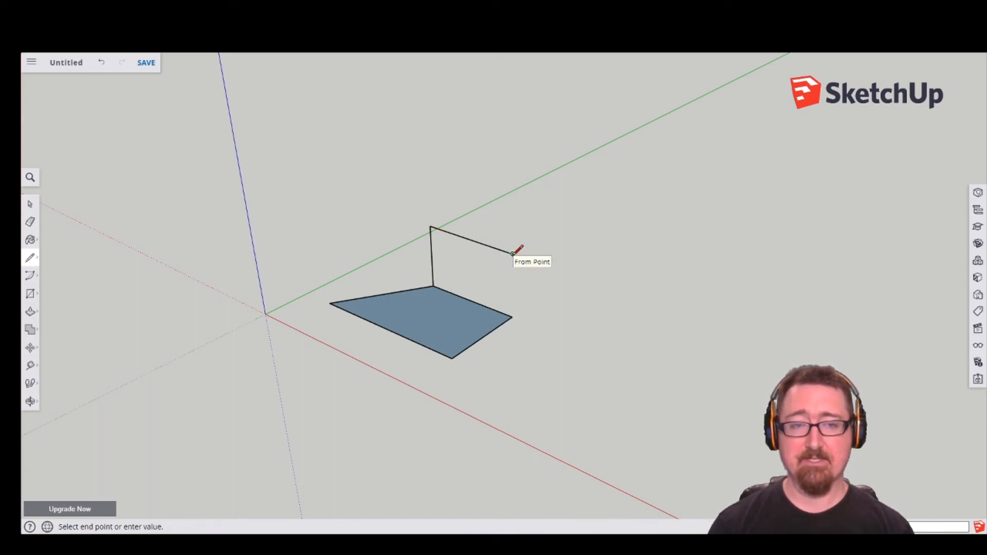
left_click(513, 317)
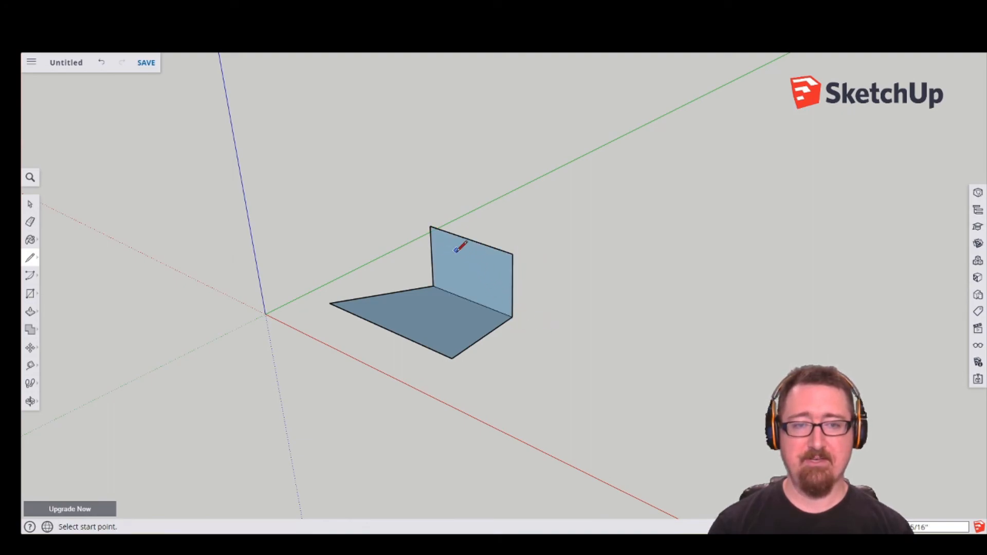
Draw a vertical wall along the base's slanted edge, joining it to the top corner of the back wall
middle_click_drag(496, 379, 476, 411)
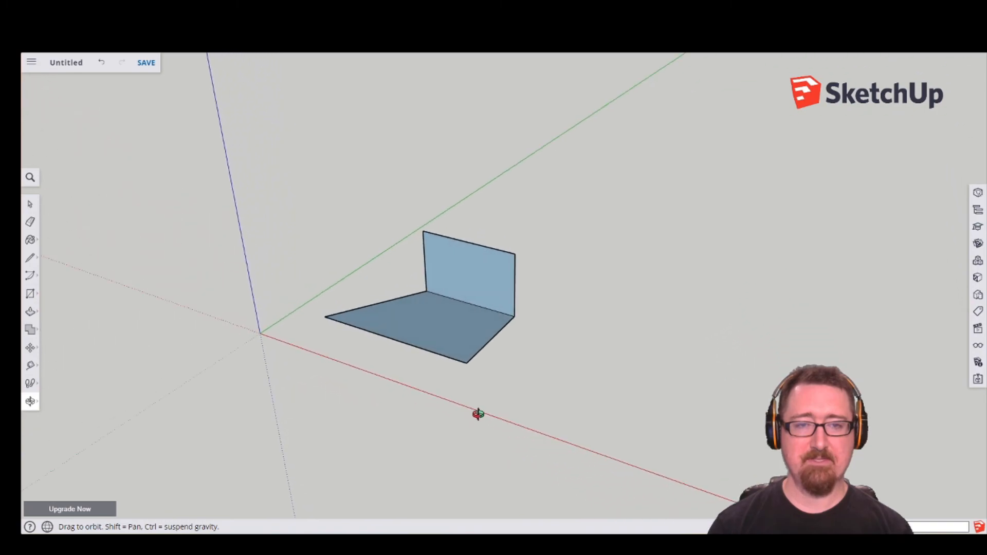
left_click(325, 316)
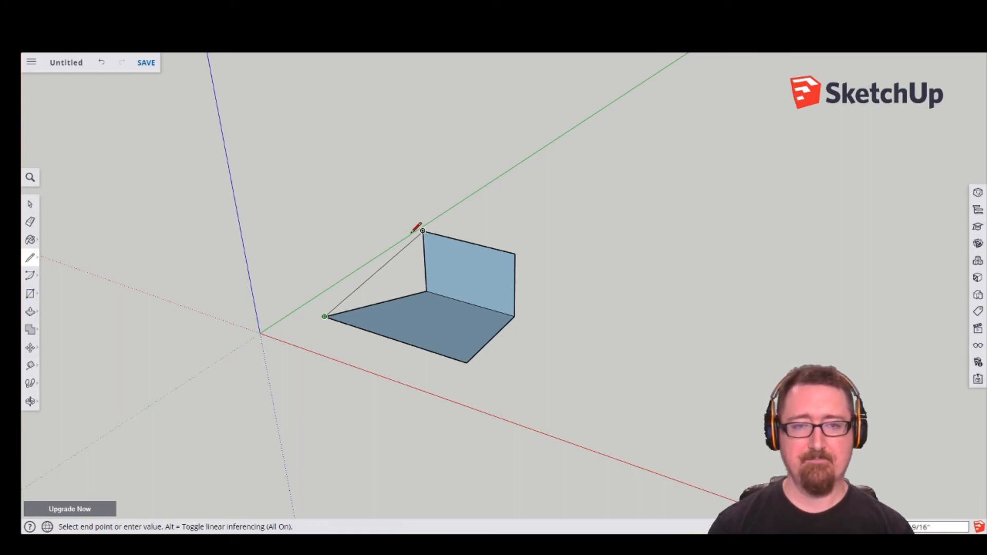
left_click(316, 253)
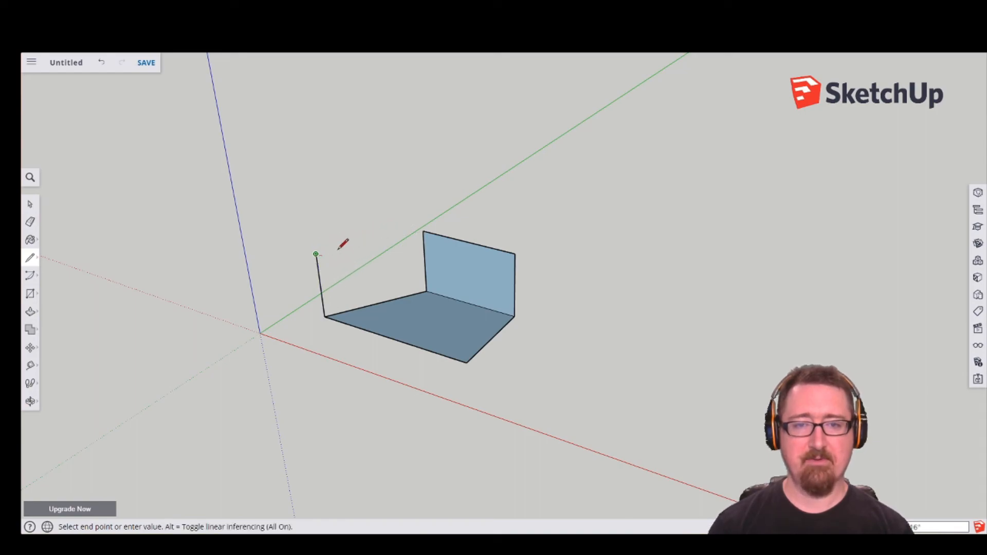
left_click(422, 231)
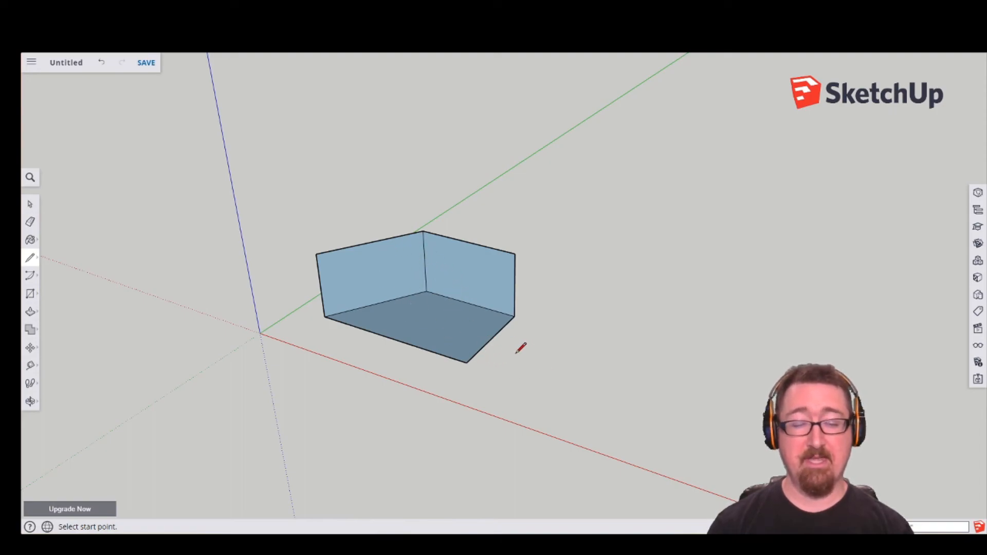
Raise a vertical edge at the base's open front corner and connect it to the neighbouring top corners to close the solid block
left_click(466, 362)
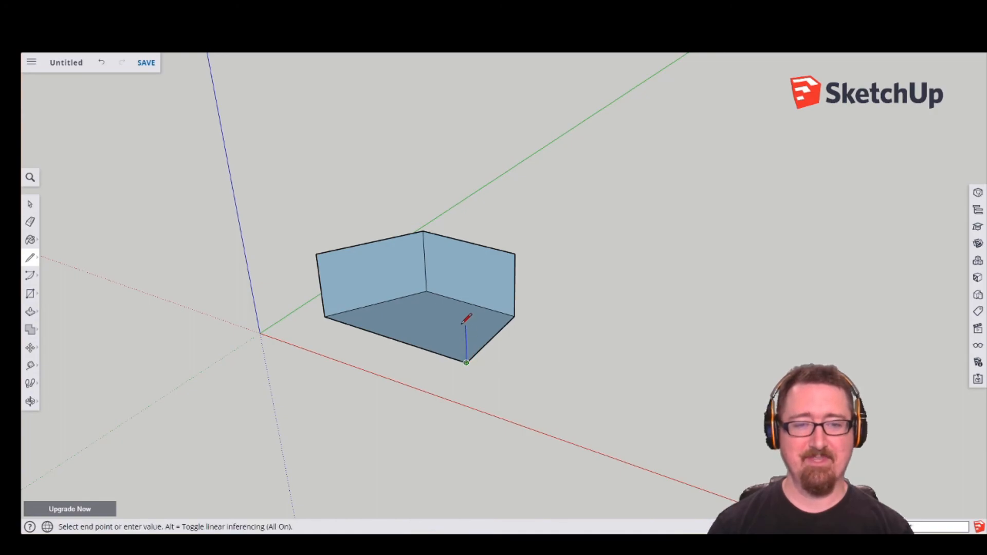
left_click(464, 296)
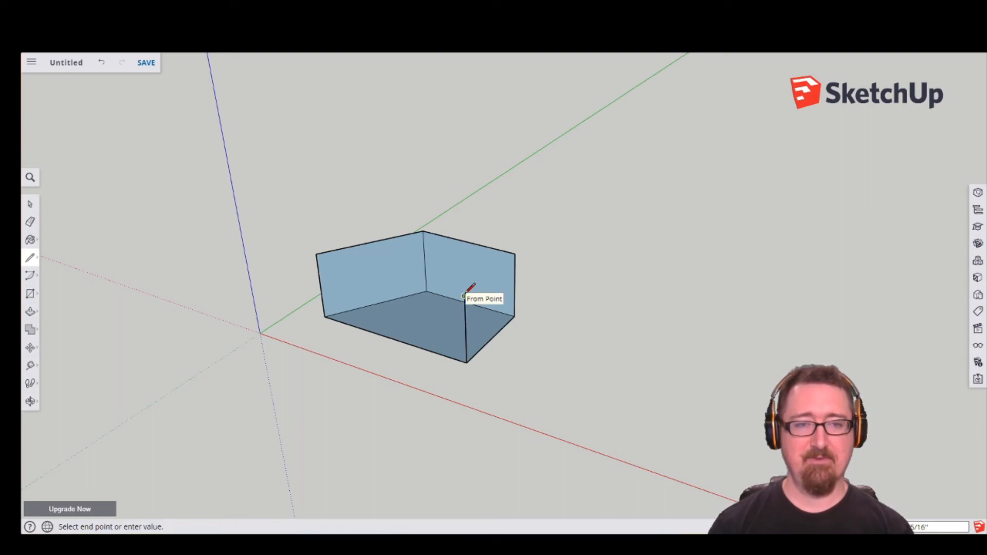
left_click(514, 254)
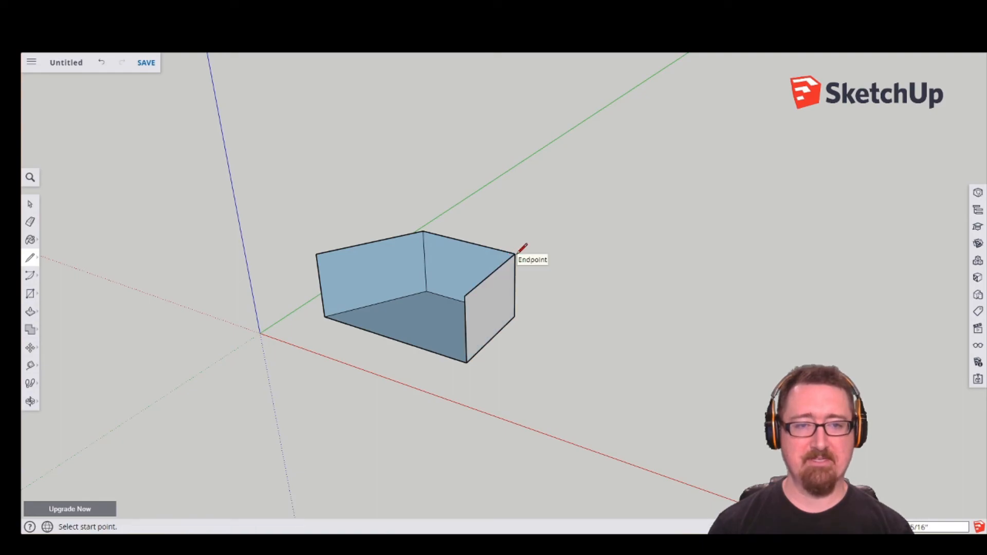
left_click(464, 297)
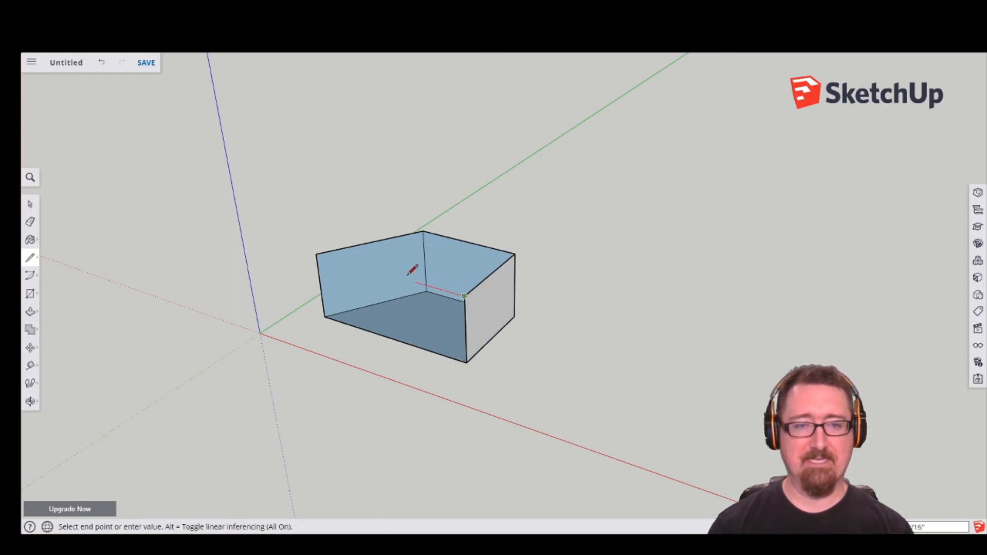
left_click(316, 254)
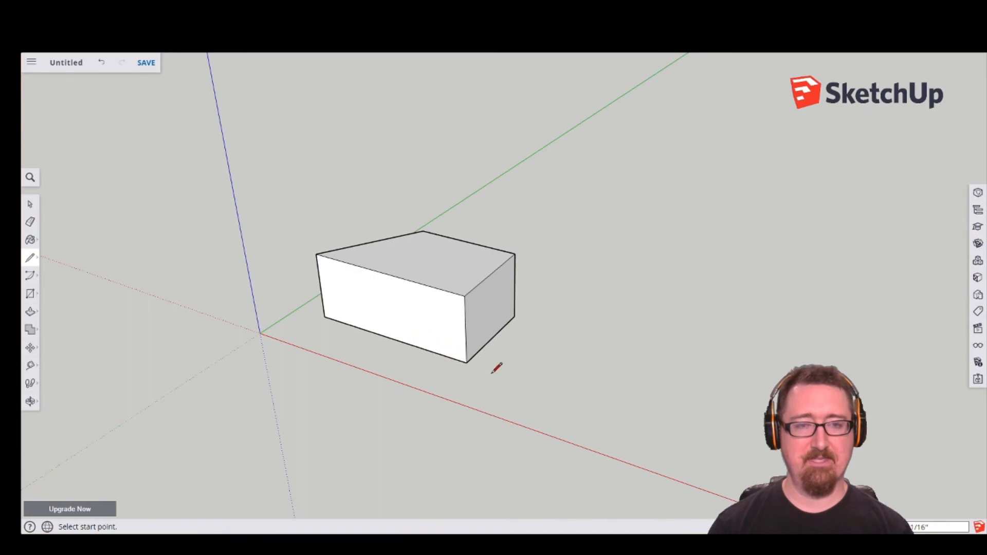
Draw a line across the block's top face from the long front edge, parallel to the green axis and extending past the back edge
key("o")
left_click_drag(522, 359, 374, 329)
middle_click_drag(374, 329, 332, 325)
middle_click_drag(615, 324, 396, 326)
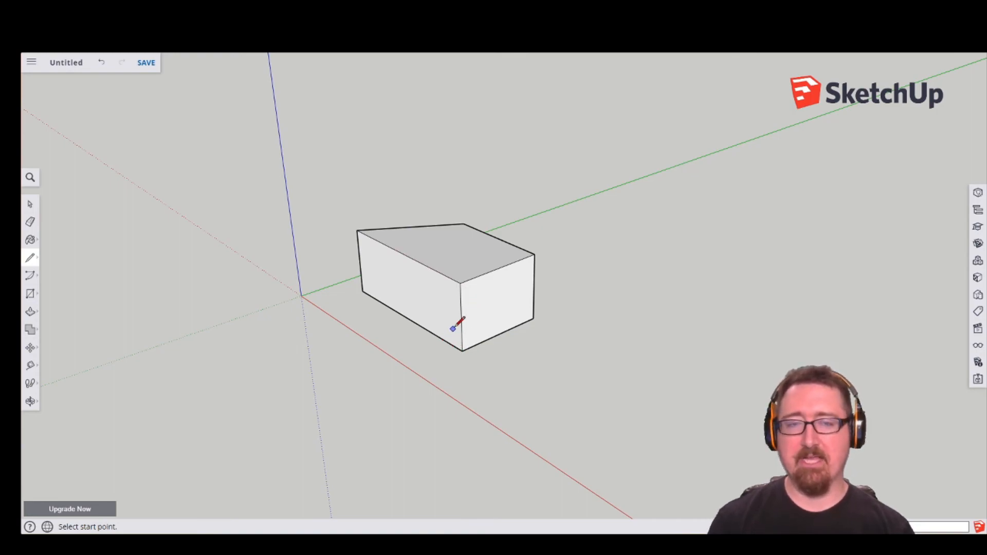
scroll(433, 255, "up", 1)
scroll(432, 255, "up", 2)
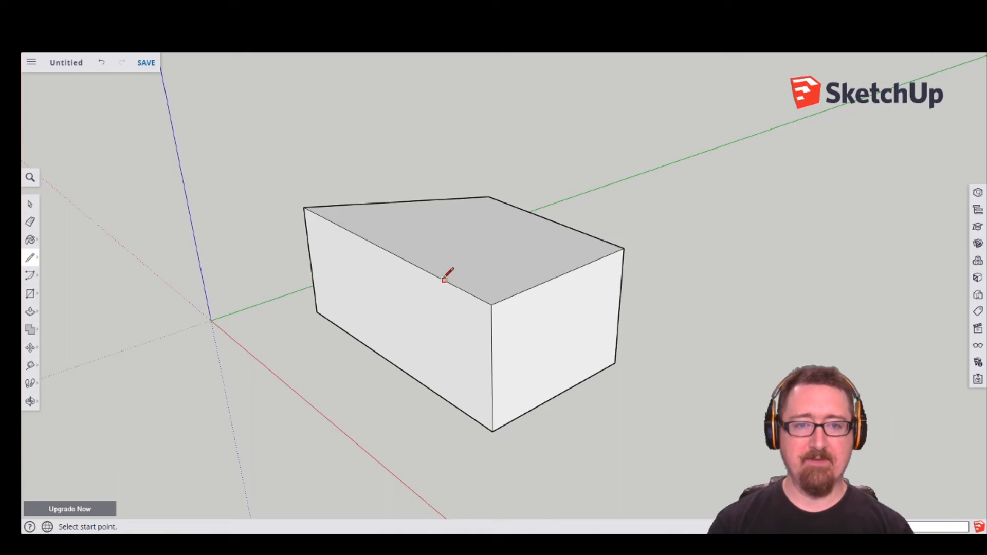
left_click(436, 276)
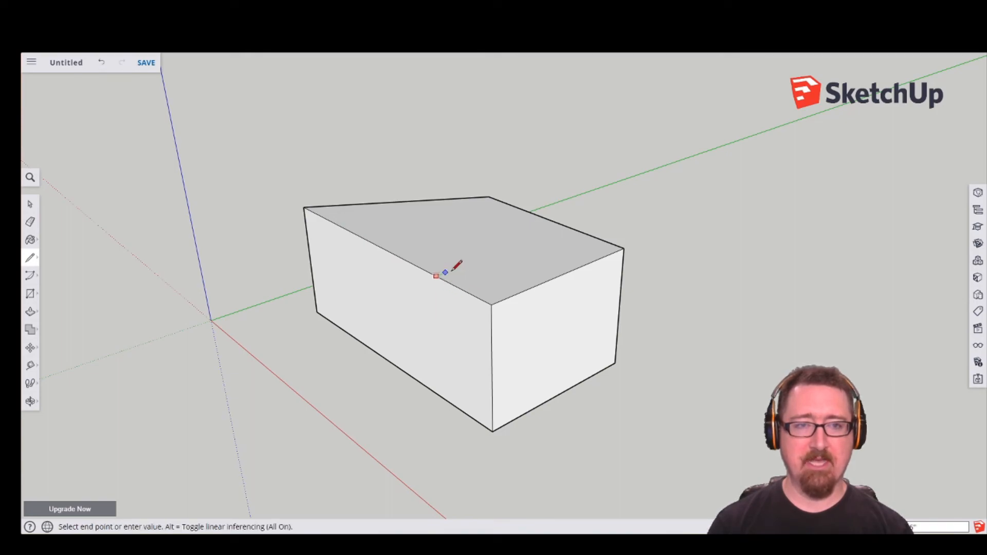
left_click(619, 207)
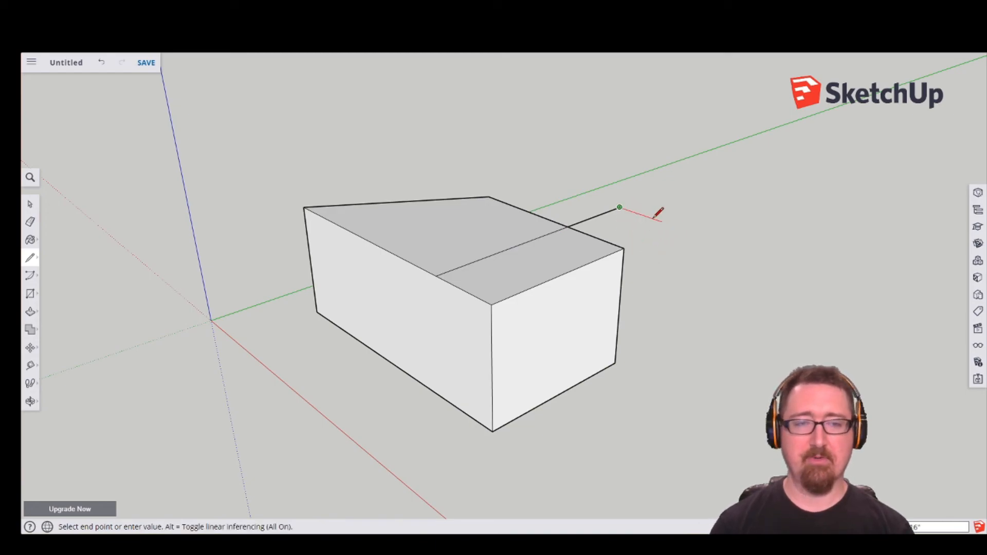
key("Escape")
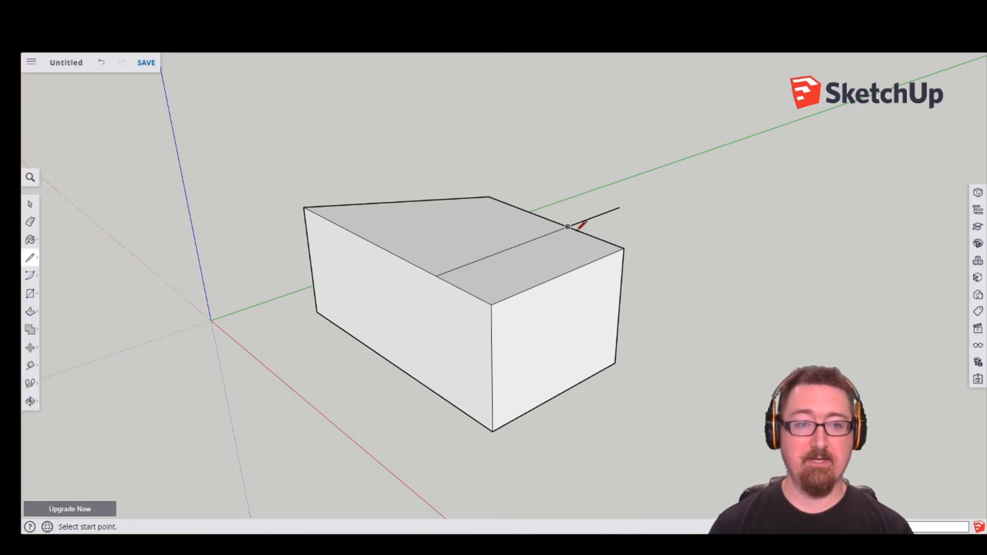
Draw a second parallel line across the top face to the back edge, and continue it beyond the block with a separate segment
left_click(406, 260)
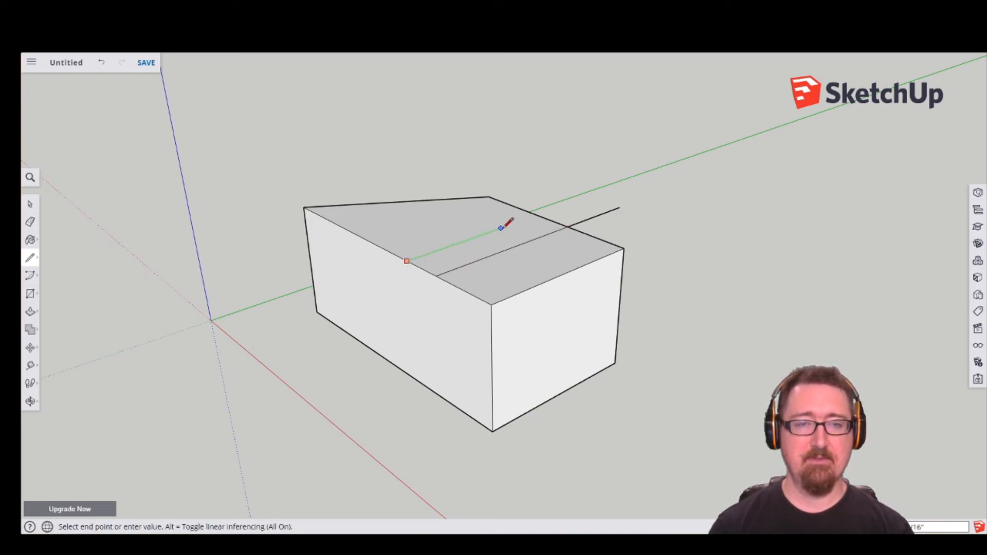
left_click(538, 215)
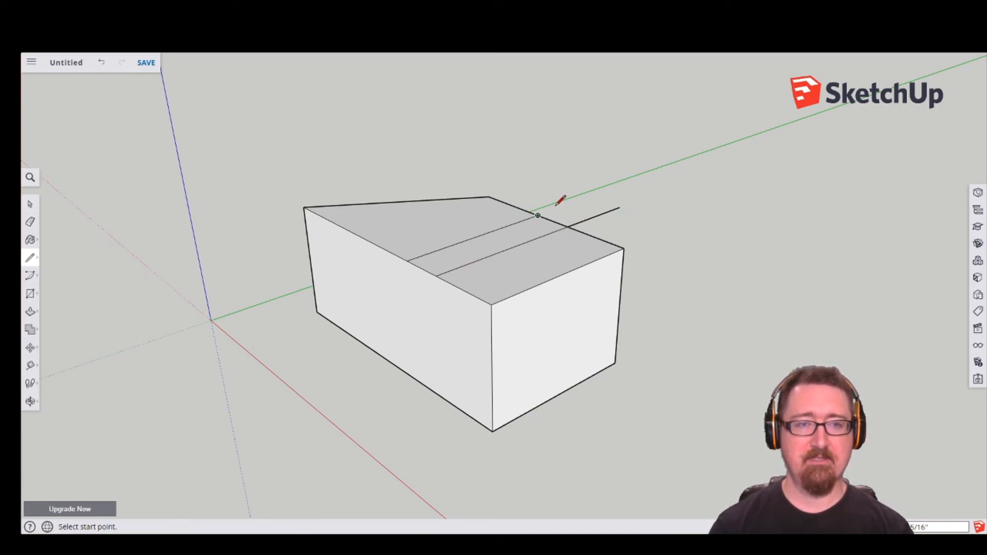
left_click(538, 215)
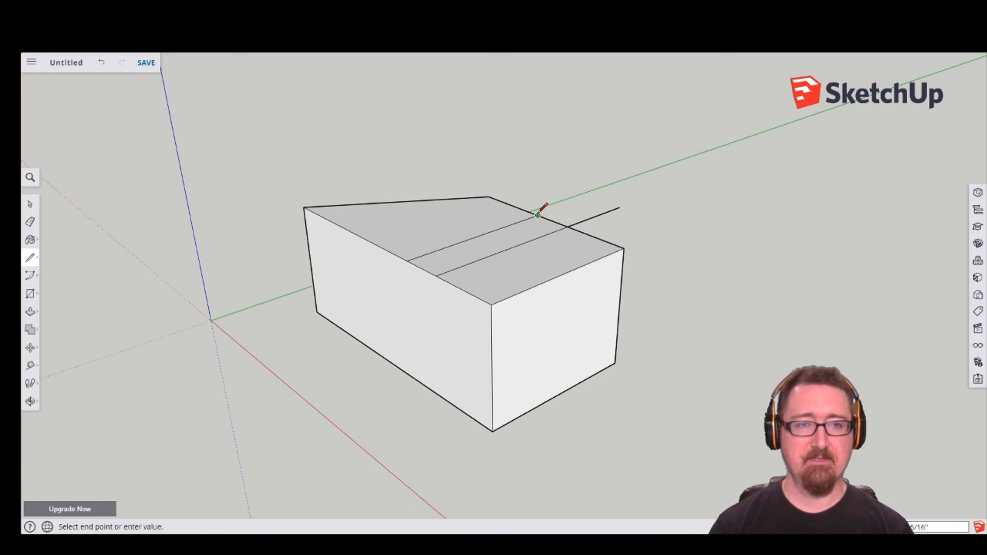
left_click(593, 196)
key("Escape")
Try a third line from the top face's front edge, cancel it, and undo the lines drawn across the block's top
left_click(477, 296)
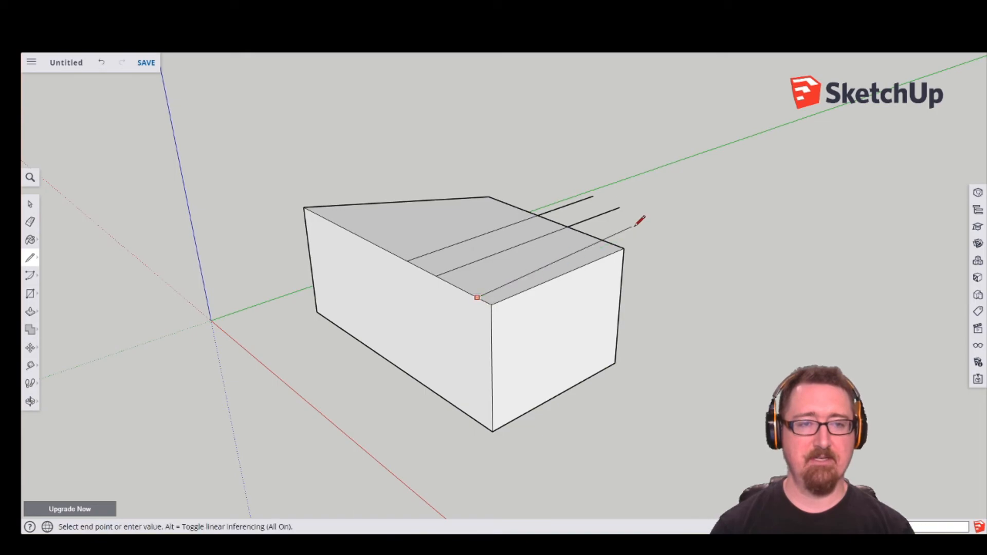
key("Escape")
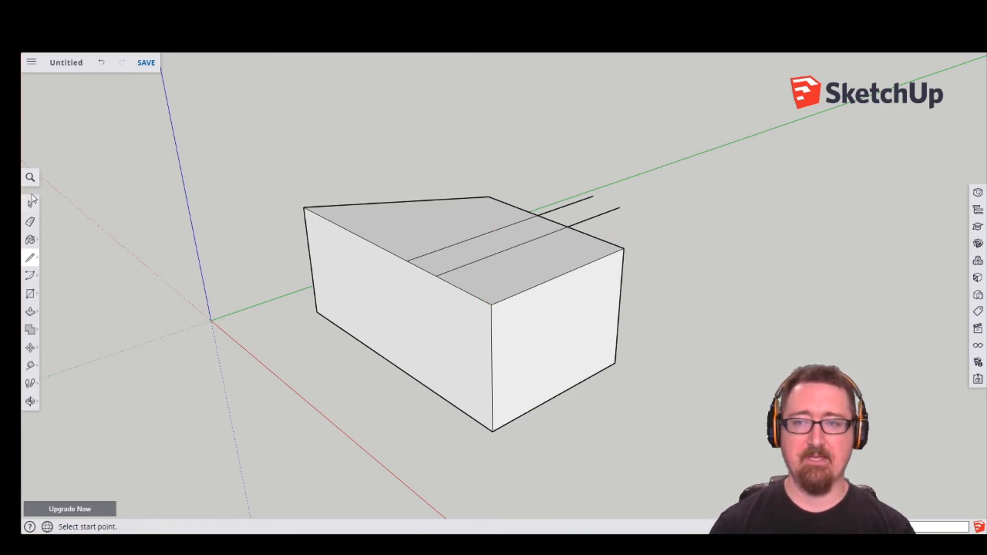
key("ctrl+z")
key("ctrl+z")
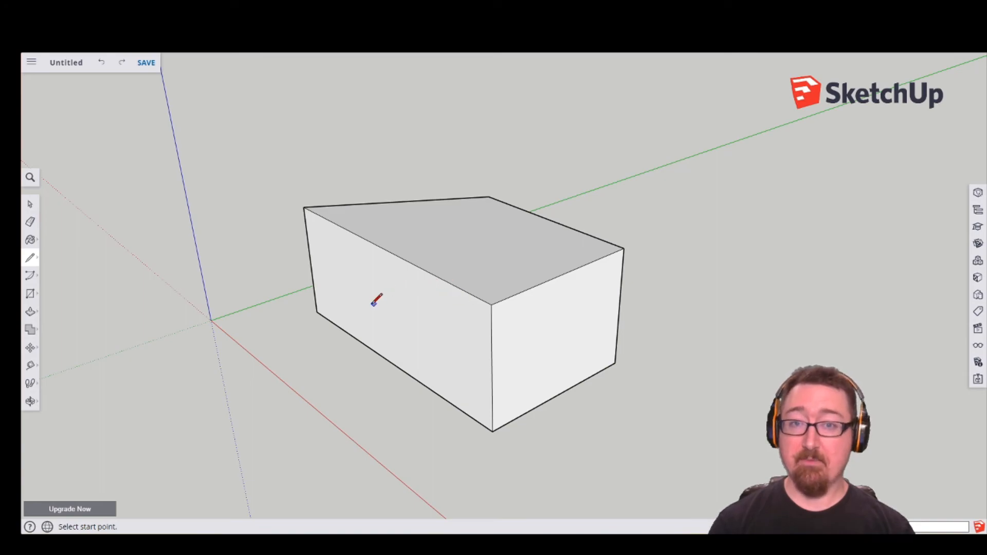
Draw two separate ground lines parallel to the red axis in front of the block, and undo both
left_click(274, 316)
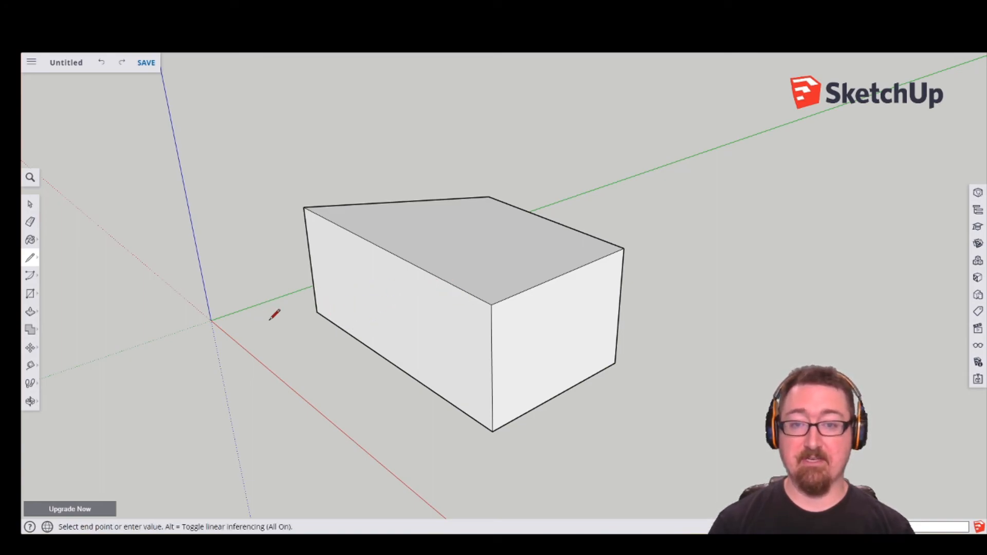
left_click(380, 404)
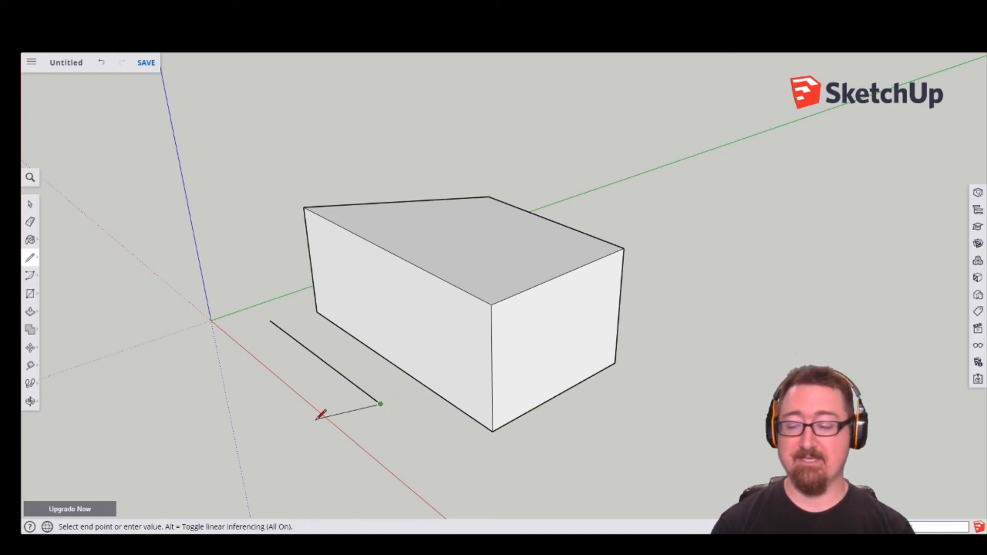
key("Escape")
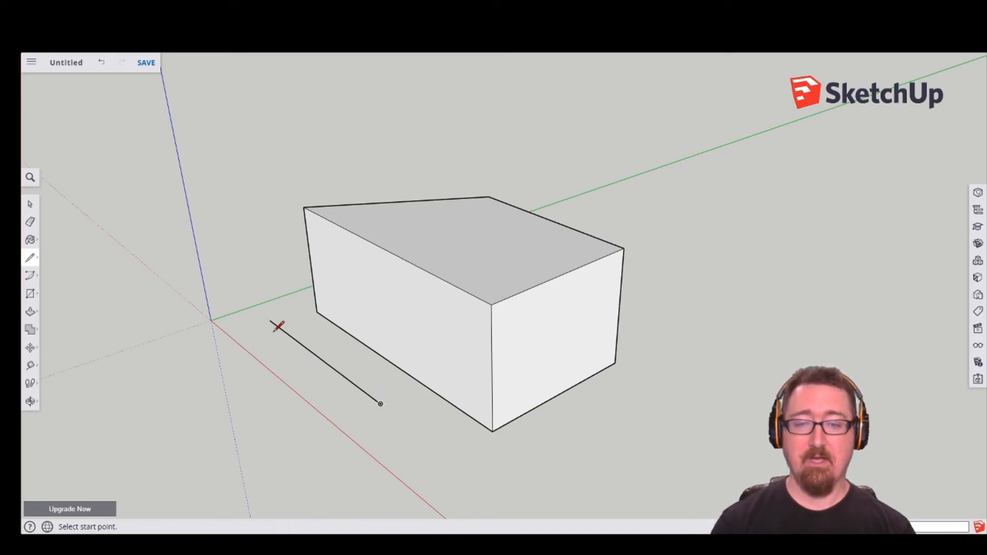
left_click(244, 331)
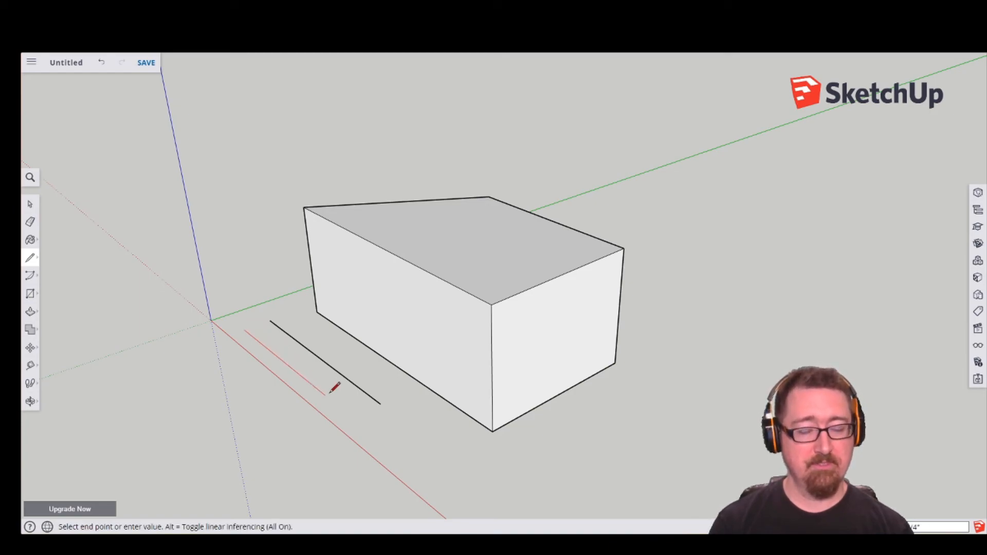
left_click(351, 416)
key("Escape")
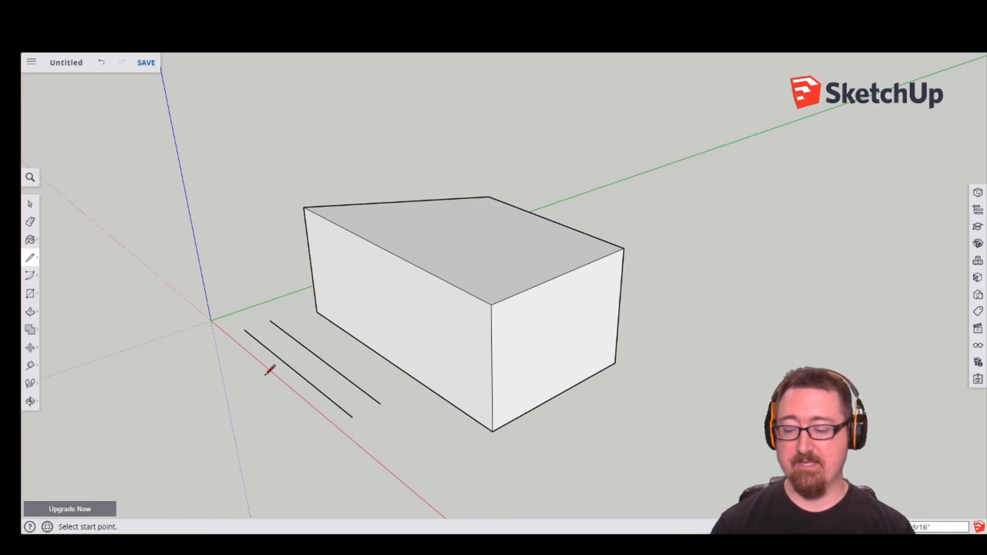
key("ctrl+z")
key("ctrl+z")
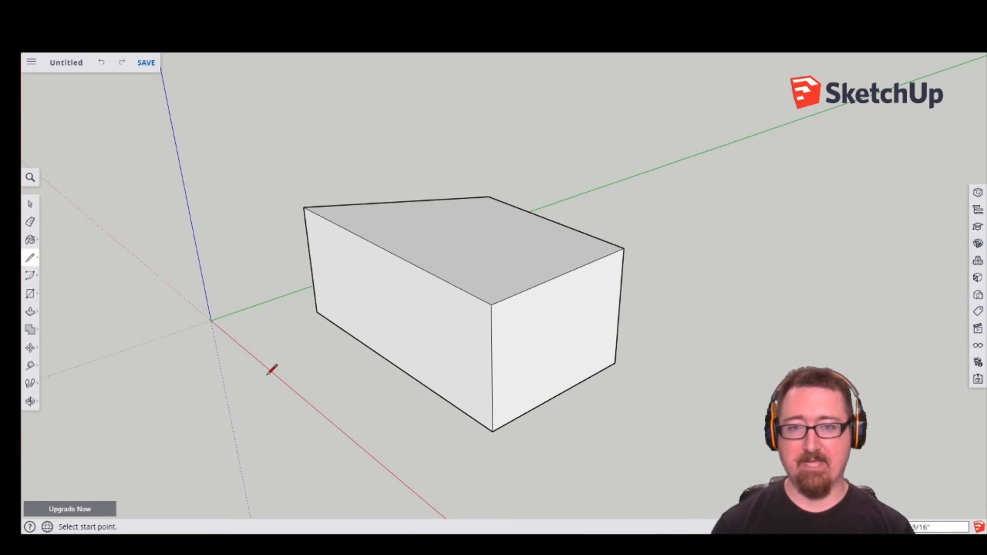
Draw three connected ground lines in front of the block, following the red axis, the green axis and back along the red axis
left_click(268, 318)
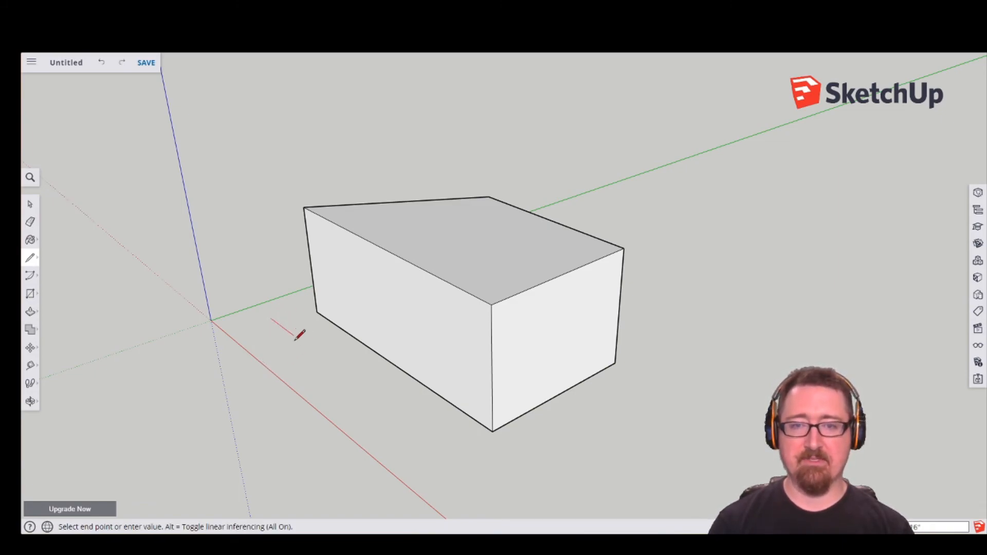
left_click(369, 392)
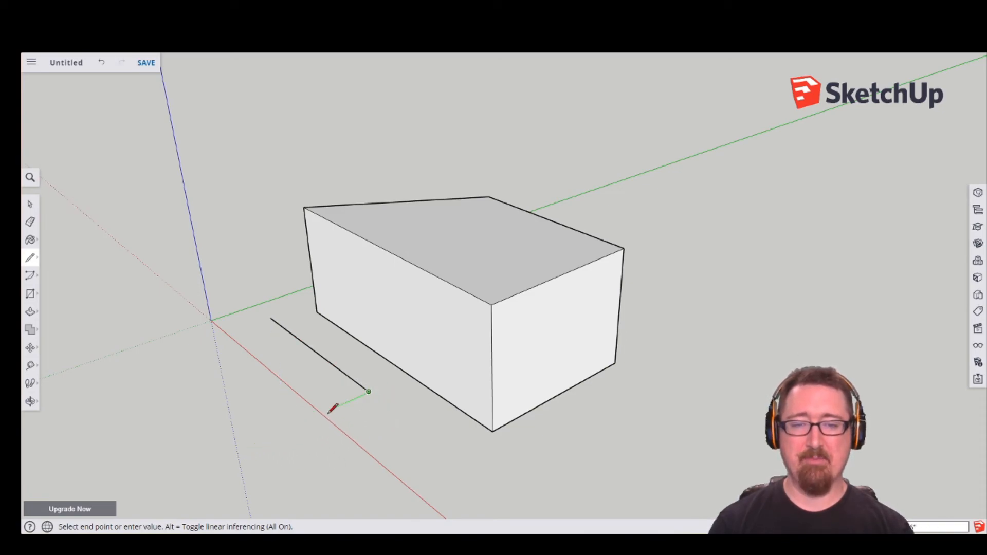
left_click(294, 425)
left_click(228, 367)
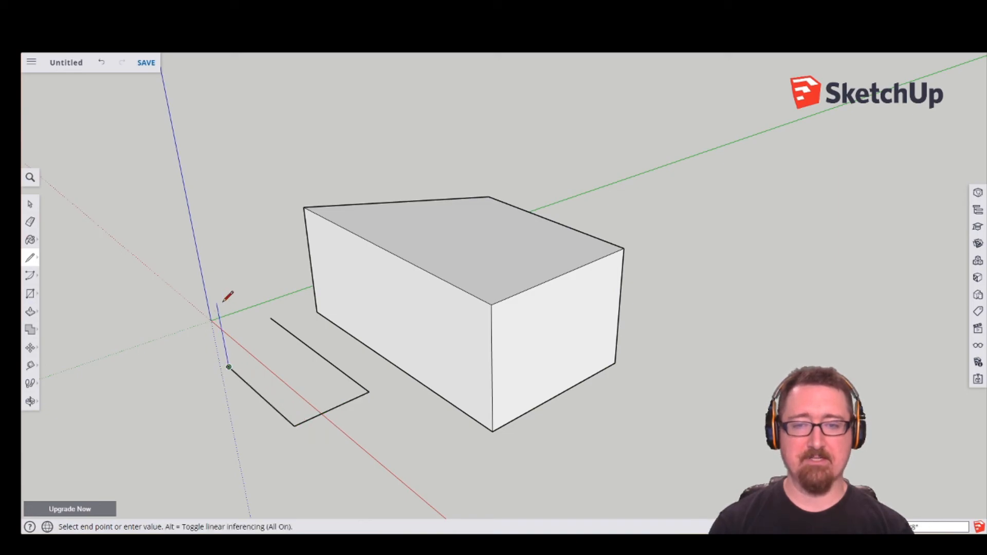
Continue the chain straight up, across parallel to the red axis and down to the existing corner, closing a vertical face
left_click(222, 302)
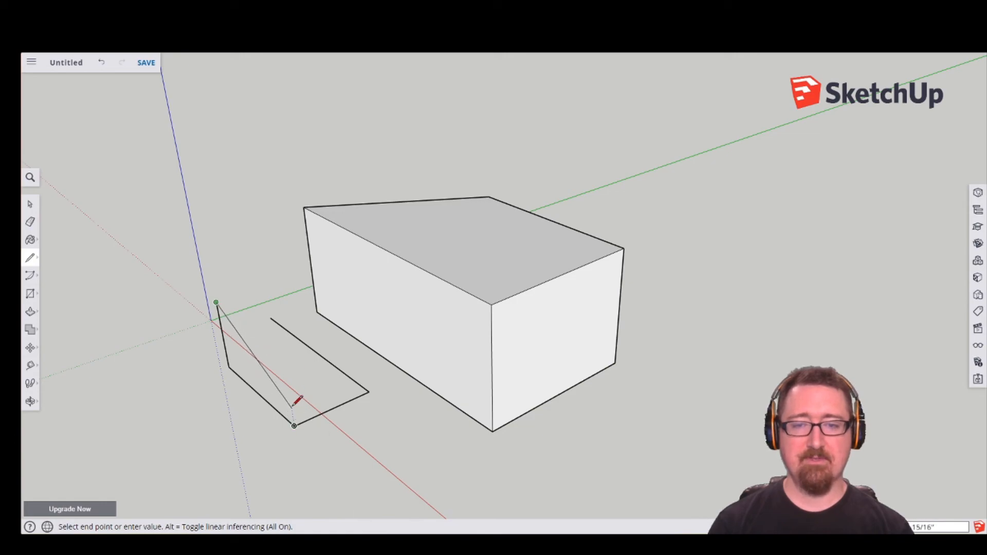
left_click(283, 355)
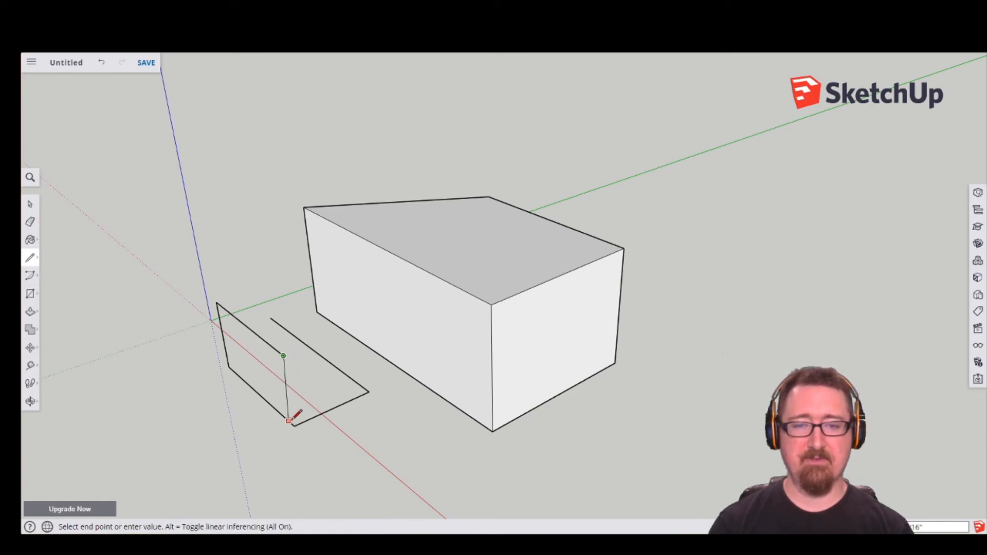
left_click(294, 426)
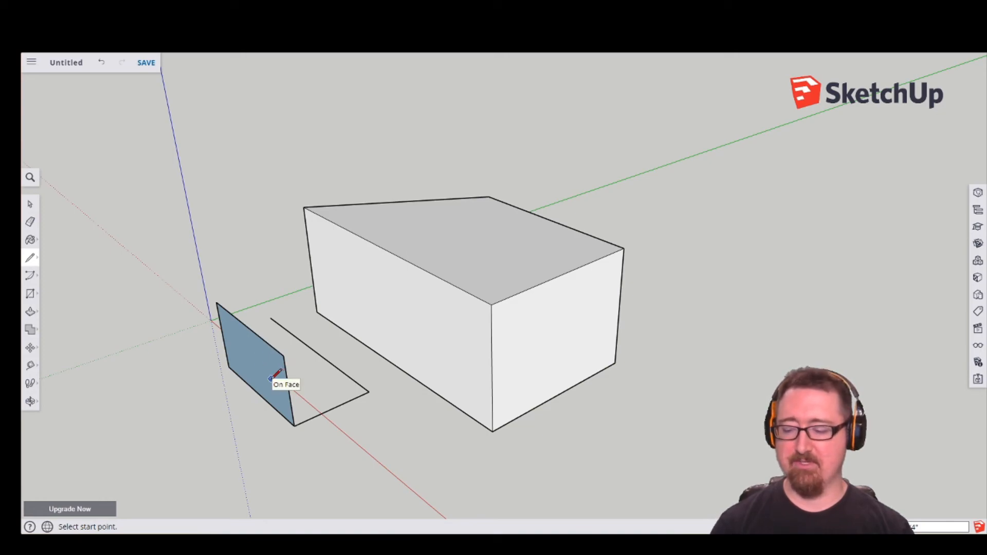
Undo the vertical face and the connected ground lines in front of the block
key("ctrl+z")
key("ctrl+z")
key("ctrl+z")
key("ctrl+z")
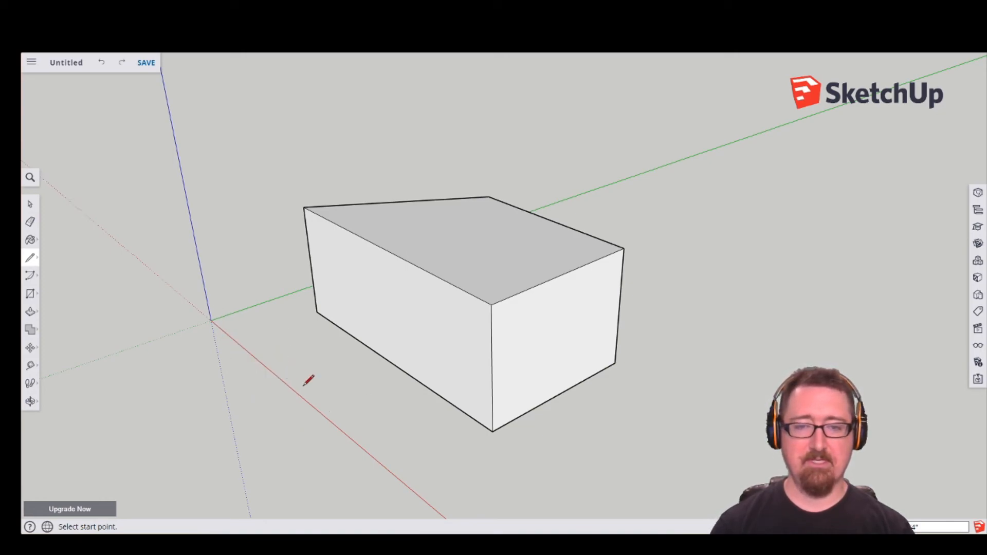
Draw a single ground line parallel to the red axis between that axis and the block, and undo it
left_click(265, 333)
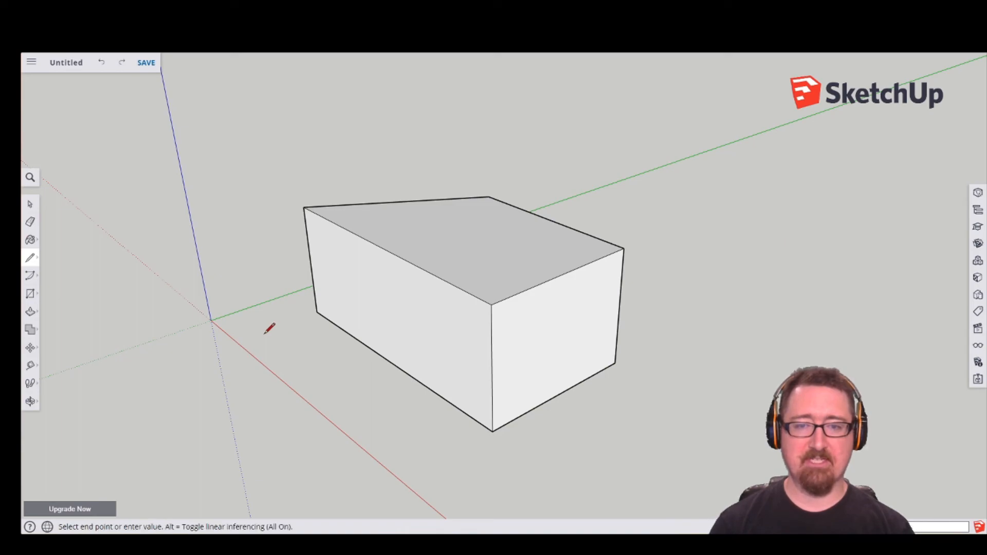
left_click(365, 411)
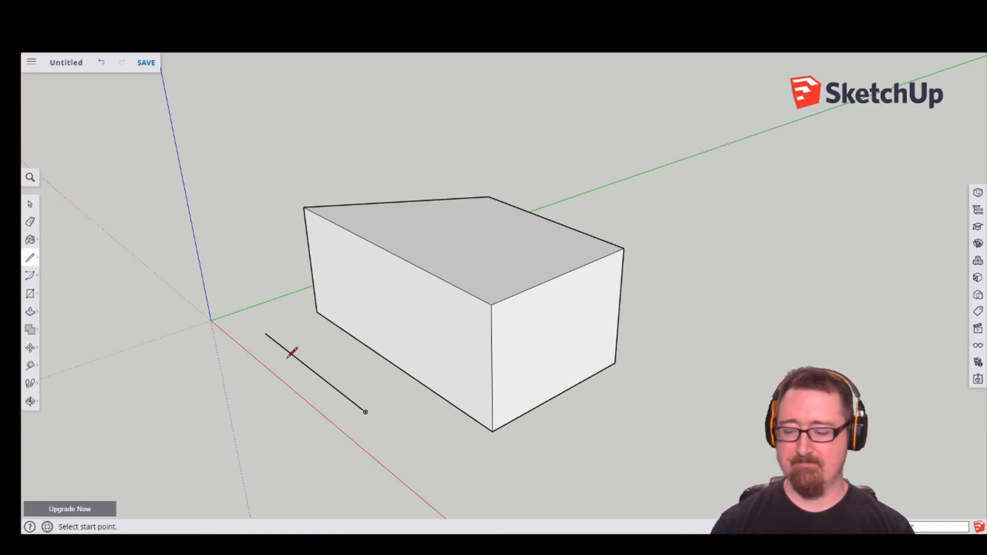
key("ctrl+z")
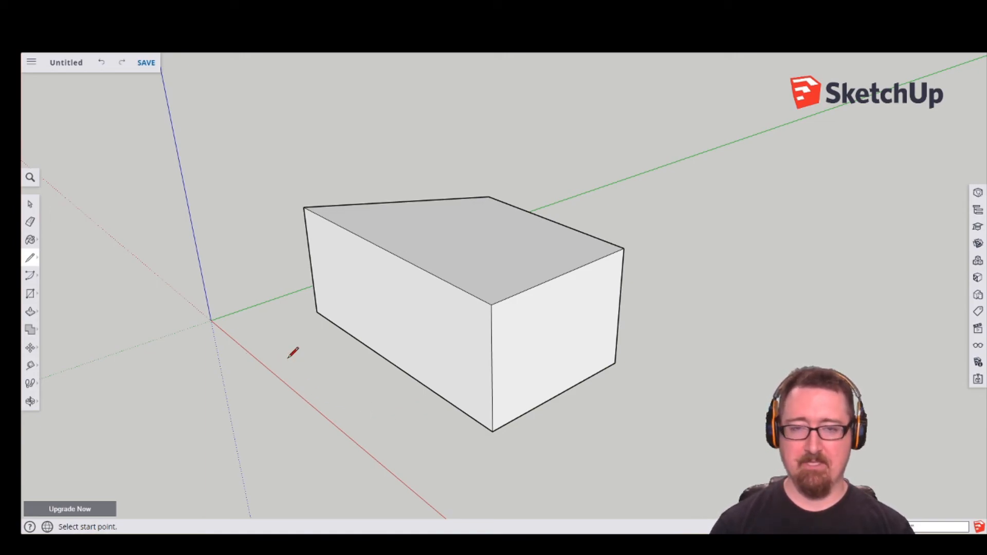
Divide the block's long front face with a vertical line from its bottom edge to its top edge
left_click(386, 358)
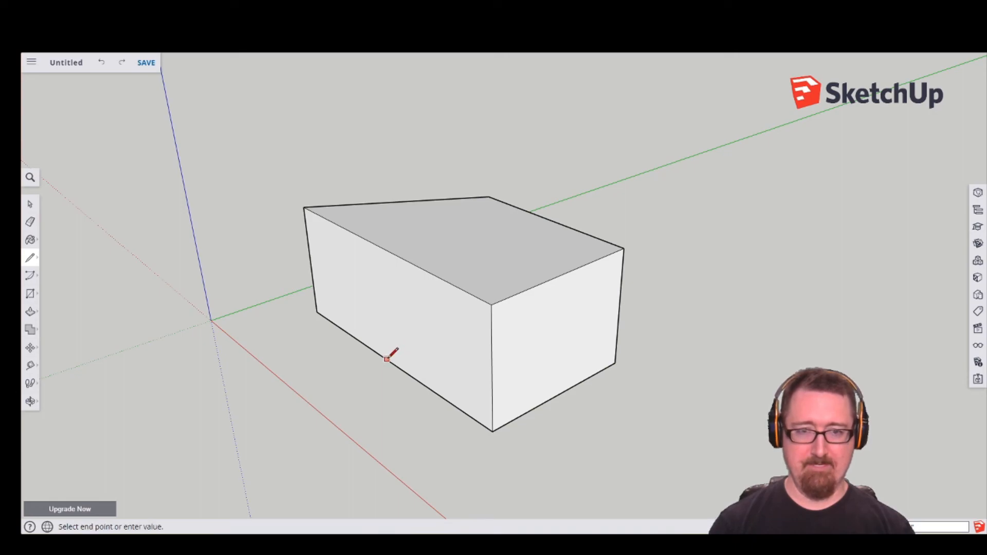
left_click(385, 249)
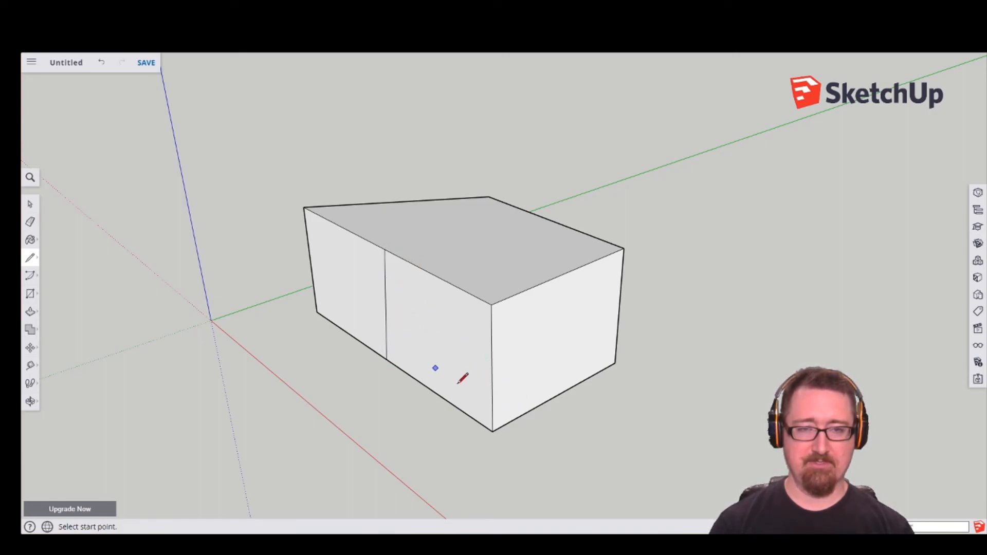
mouse_move(355, 362)
middle_mouse_down()
mouse_move(288, 359)
mouse_move(522, 346)
mouse_move(379, 335)
mouse_move(324, 341)
middle_mouse_up()
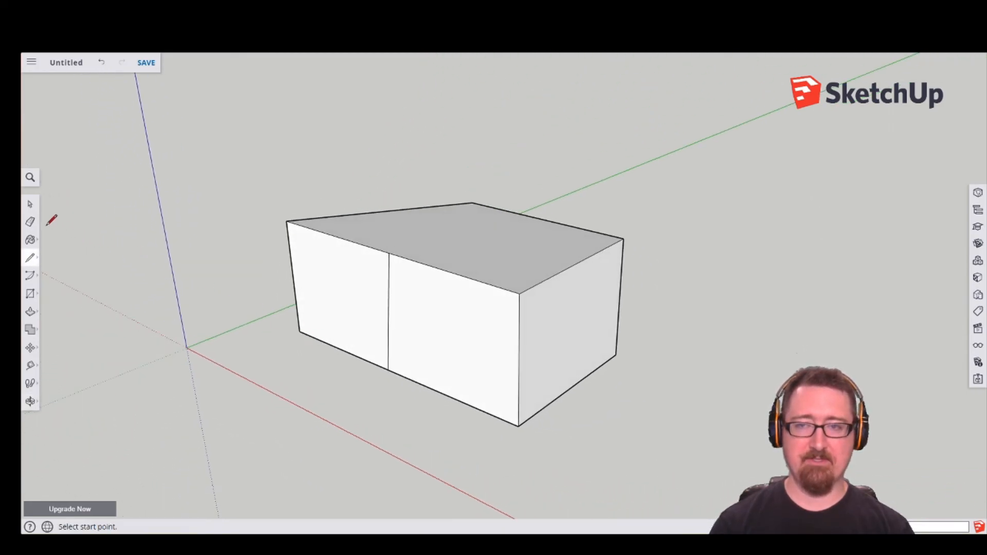
Select the whole block and delete it to empty the model
left_click(30, 204)
mouse_move(234, 154)
left_mouse_down()
mouse_move(637, 400)
mouse_move(677, 446)
left_mouse_up()
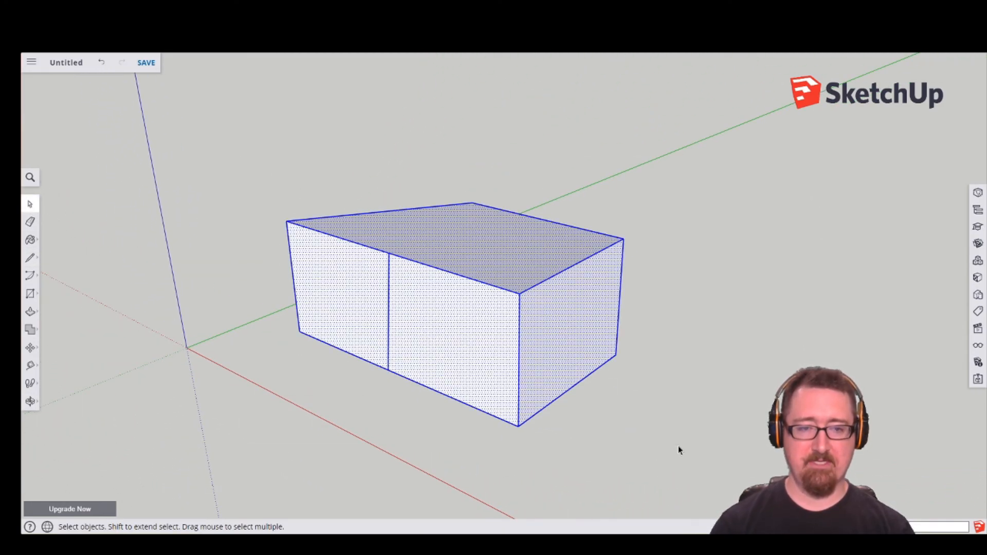
key("Delete")
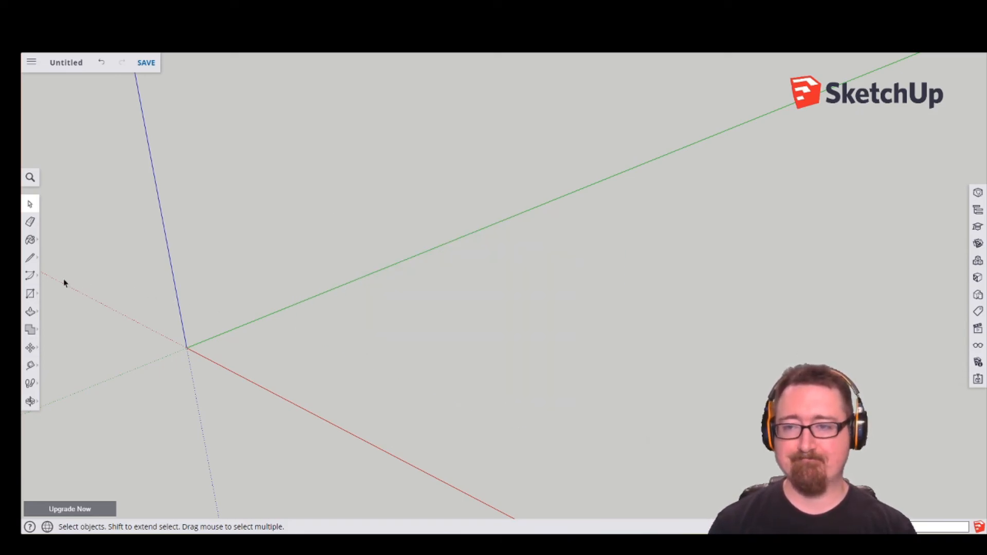
Draw a rectangle on the ground between the red and green axes, about 2' 3" long in the green direction
left_click(29, 296)
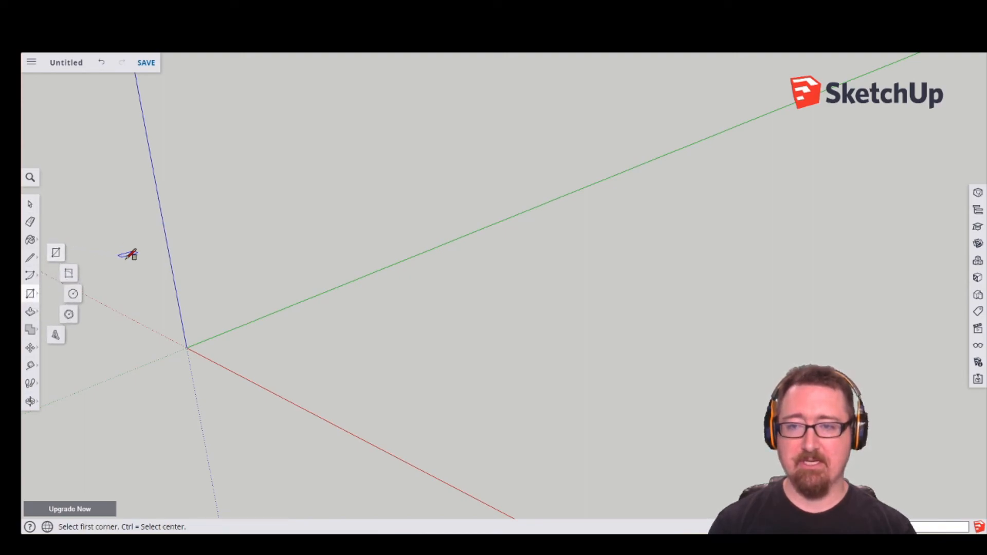
left_click(55, 253)
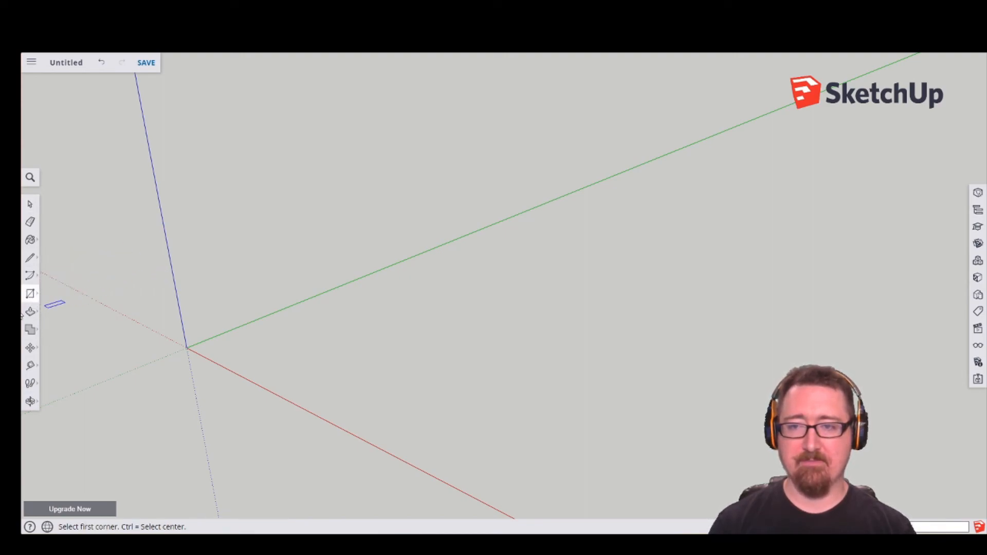
left_click(259, 343)
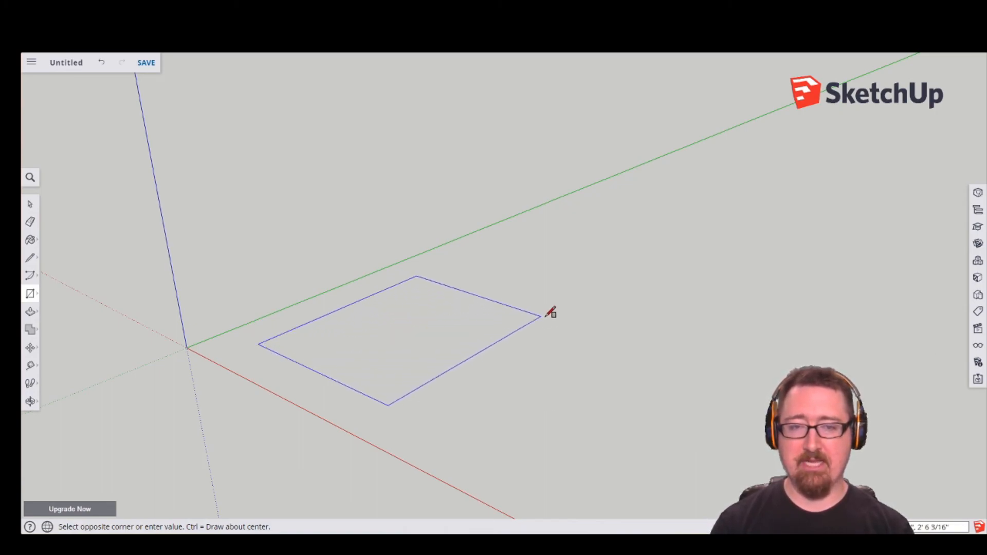
left_click(484, 308)
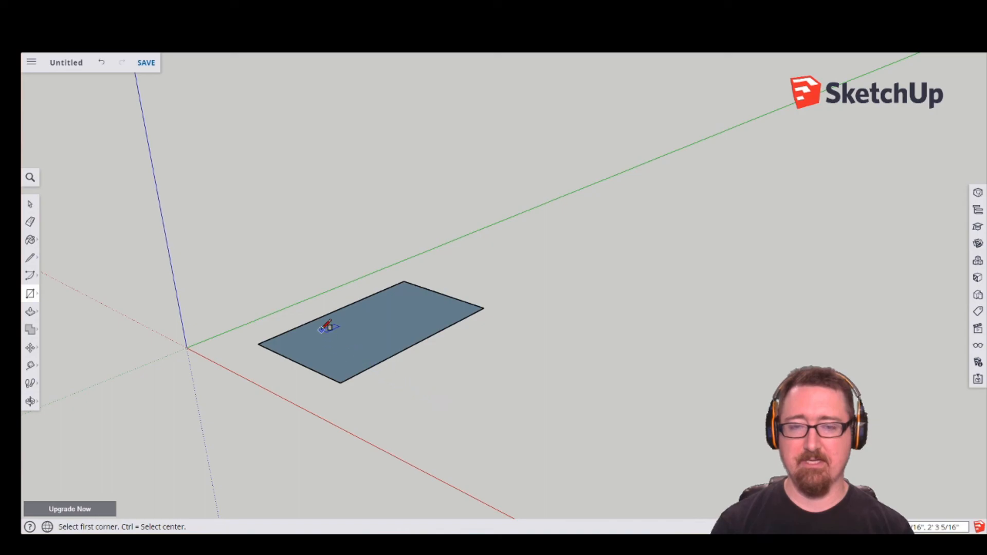
Draw three more separate rectangles on the ground around the first one
left_click(358, 391)
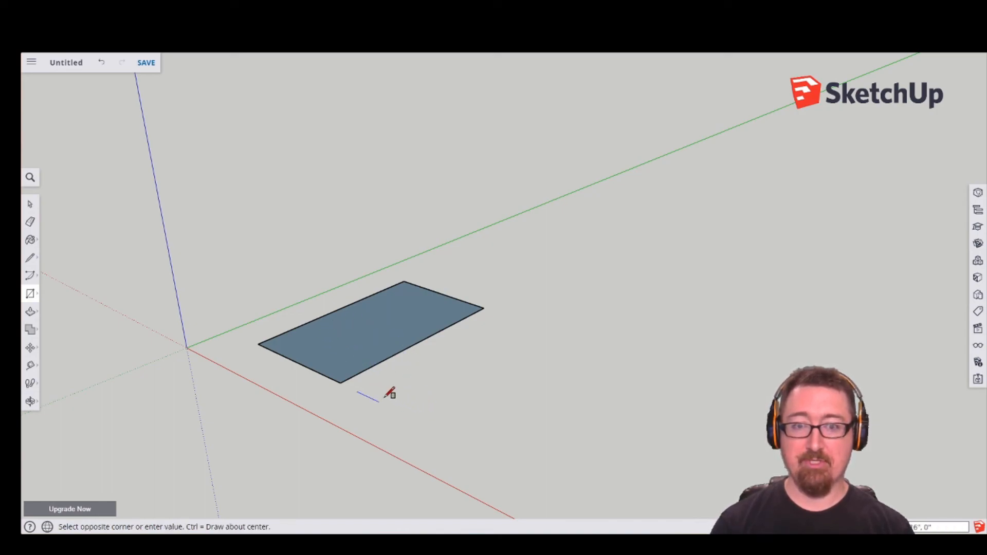
left_click(533, 359)
left_click(452, 262)
left_click(567, 261)
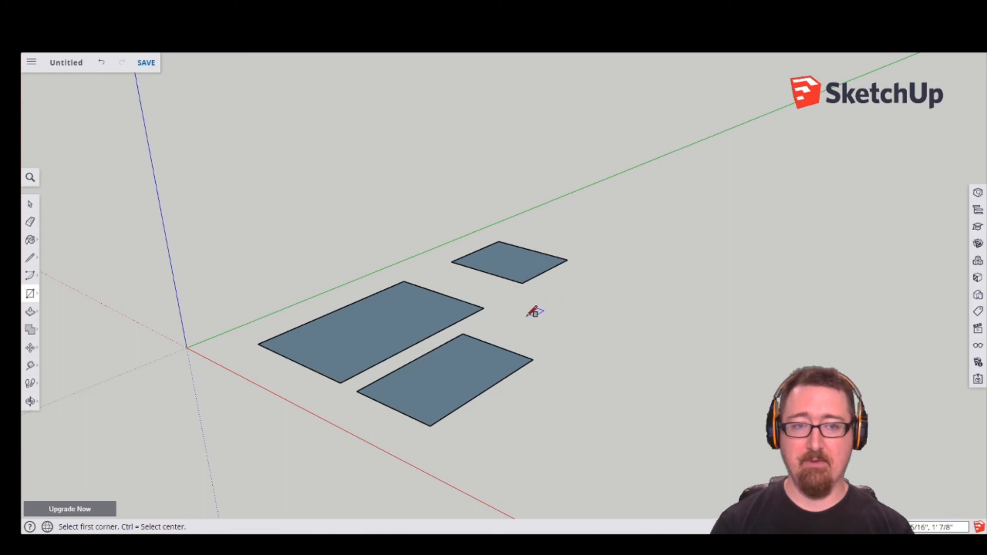
left_click(501, 322)
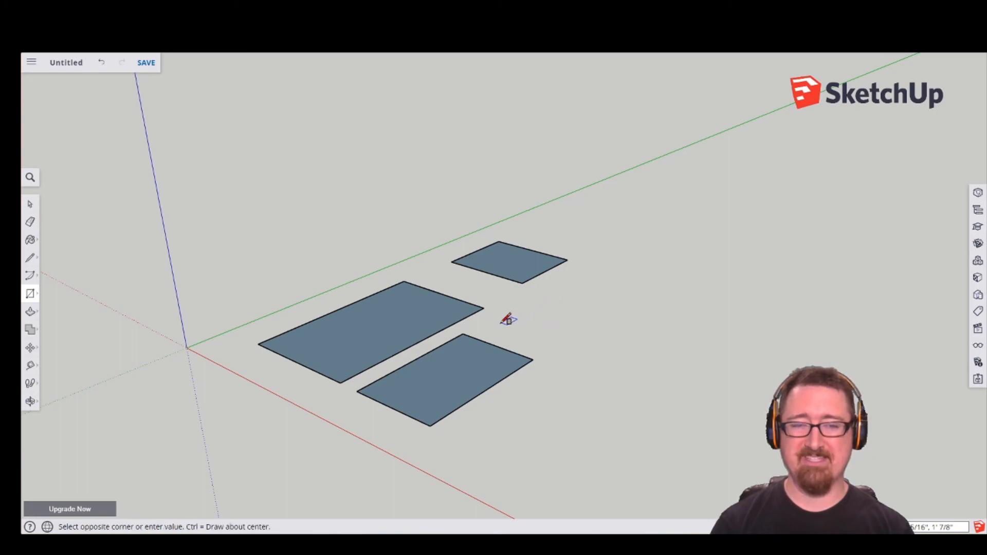
left_click(630, 308)
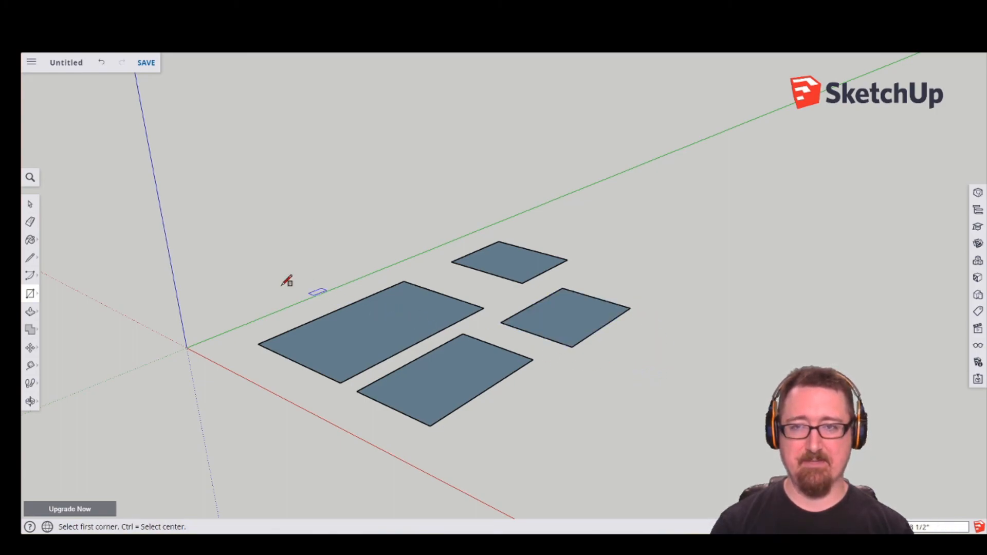
Select all four rectangles and delete them
left_click(30, 204)
left_click_drag(218, 176, 673, 453)
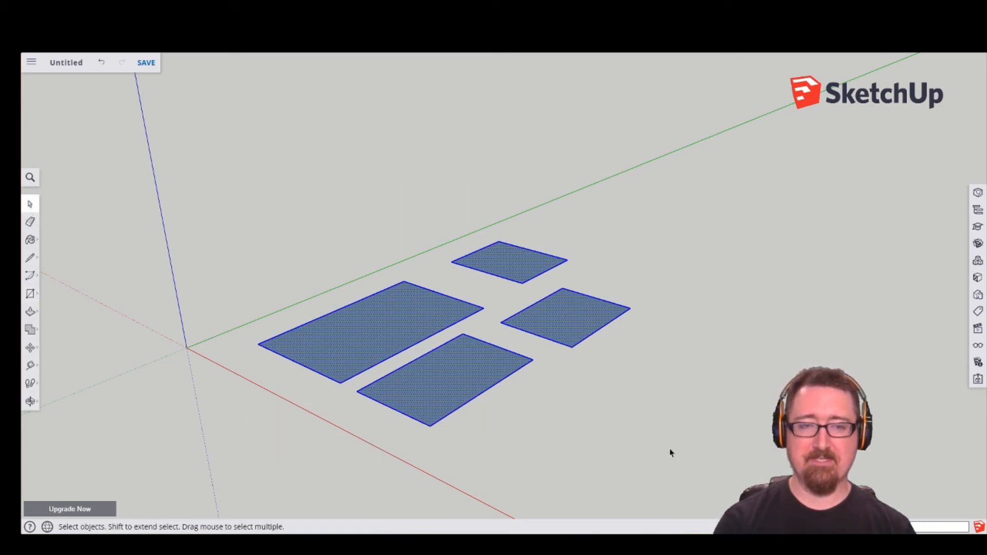
key("Delete")
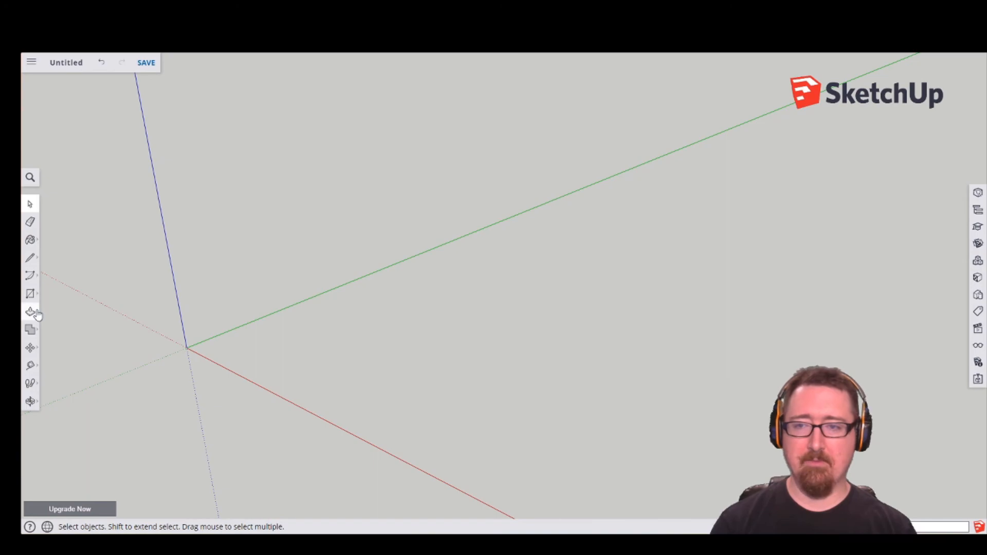
Draw a golden-section rectangle on the ground between the red and green axes, about 2' 1 3/16" on one side
left_click(30, 293)
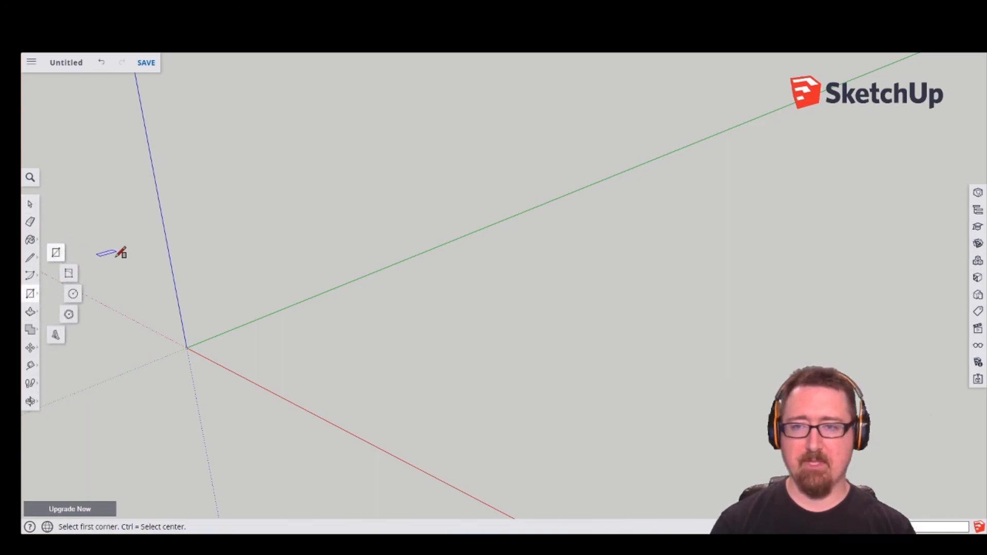
left_click(240, 349)
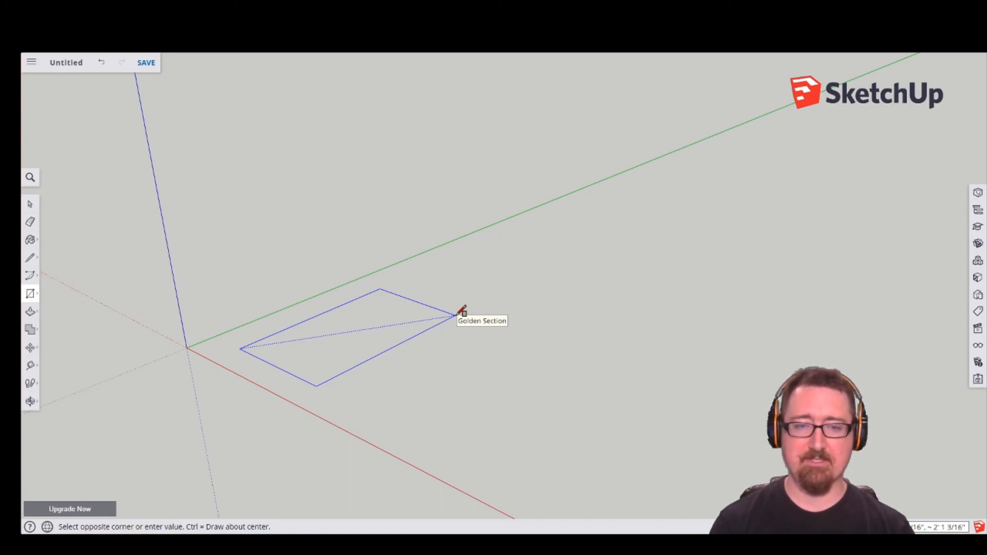
left_click(456, 315)
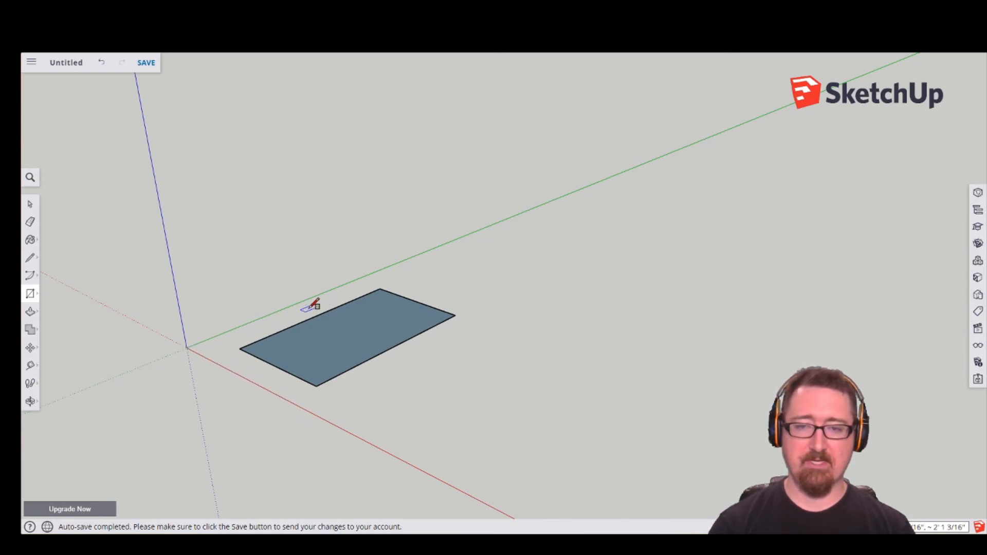
Draw an upright rectangle parallel to the red and blue axes, behind the ground rectangle, viewed from a low angle
middle_click_drag(298, 456, 438, 296)
left_click(360, 297)
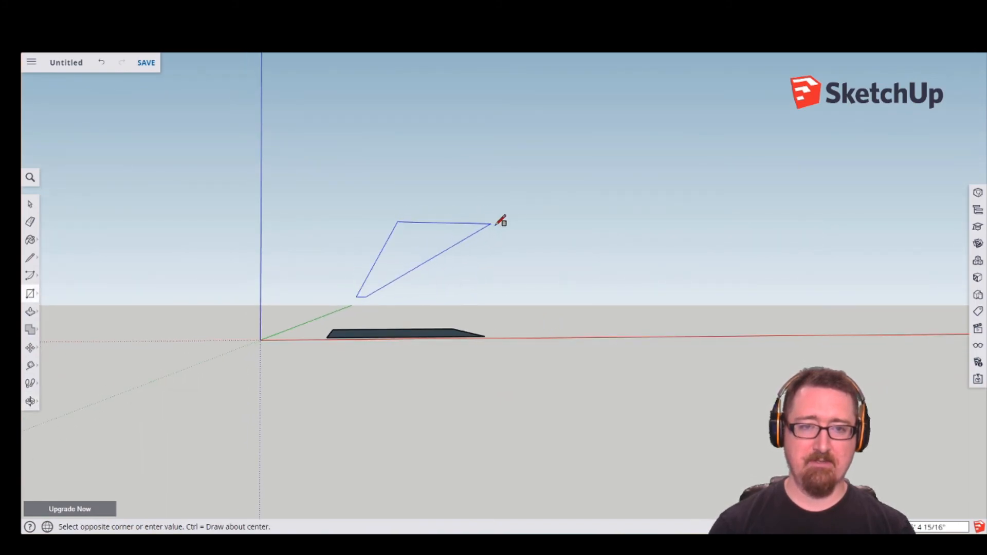
left_click(506, 245)
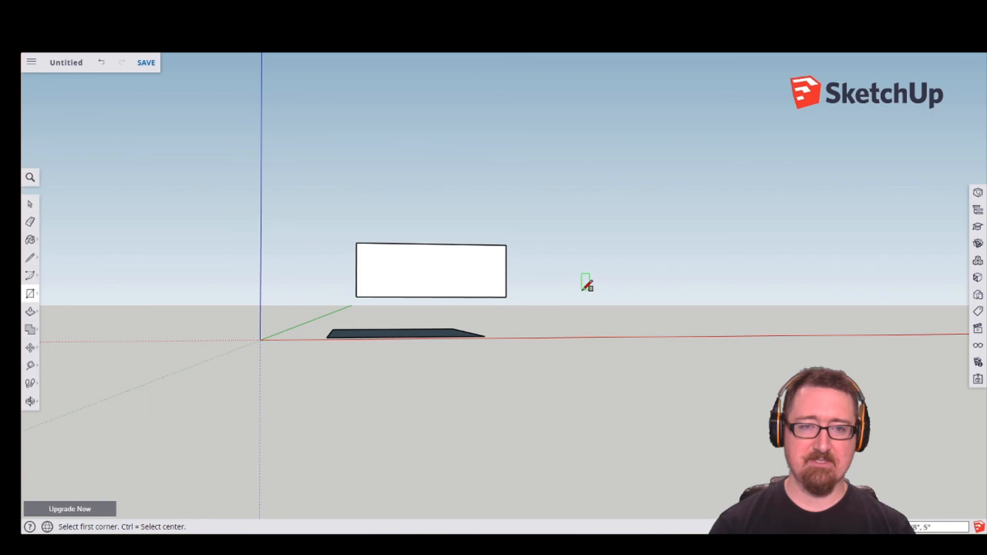
Draw an upright rectangle parallel to the green and blue axes, about 1' 9 15/16" on one side
key("o")
left_click_drag(562, 265, 411, 285)
key("r")
left_click(453, 241)
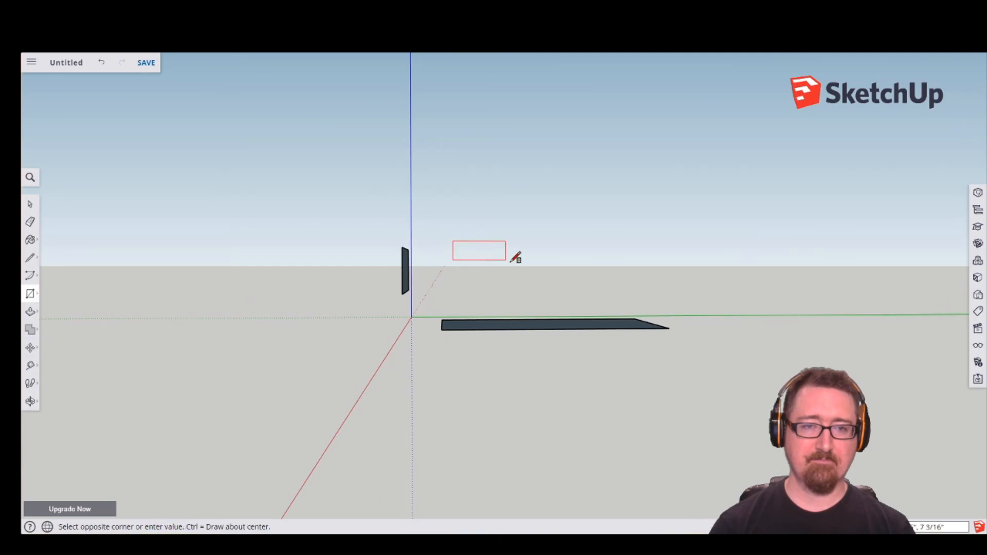
left_click(613, 290)
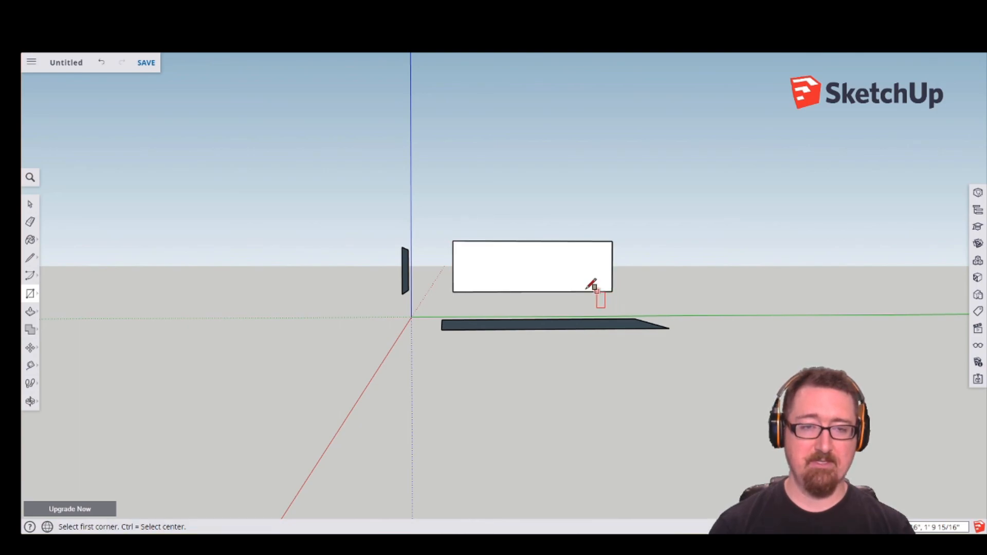
Draw a second flat rectangle on the ground beside the first one, about 1' 3 11/16" on one side
middle_click_drag(478, 212, 474, 381)
left_click(450, 388)
left_click(616, 439)
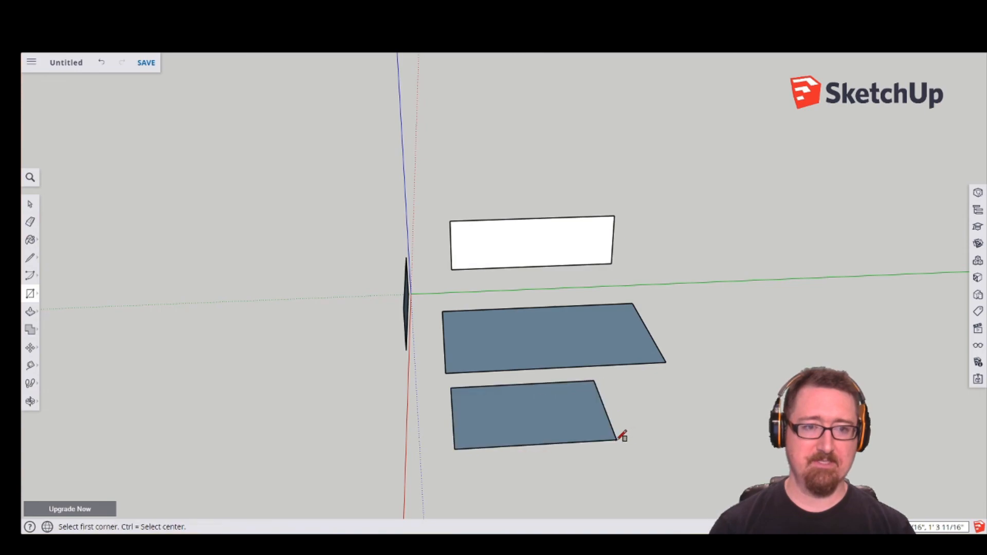
Select the two flat and two upright rectangles and delete them
middle_click_drag(419, 419, 478, 370)
left_click(30, 204)
left_click_drag(349, 173, 760, 478)
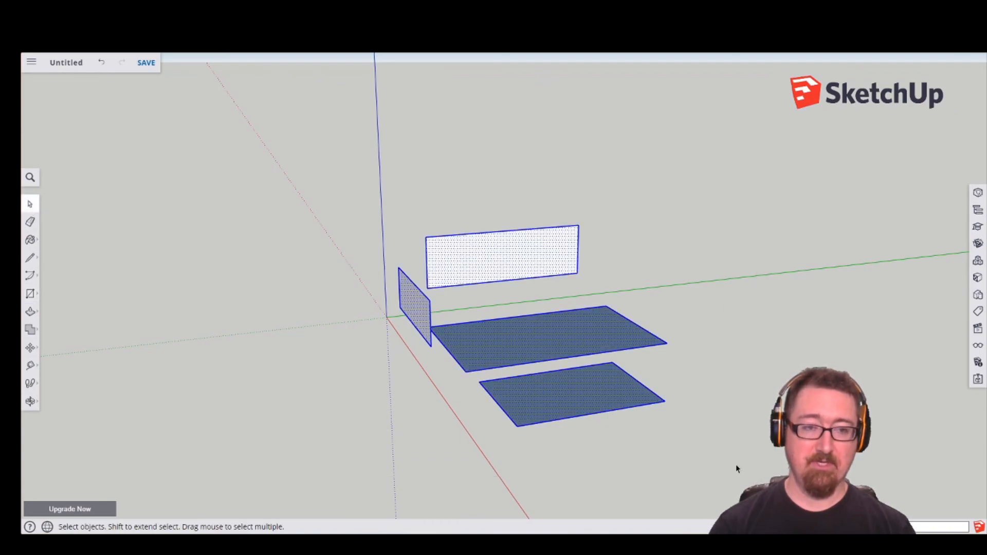
key("Delete")
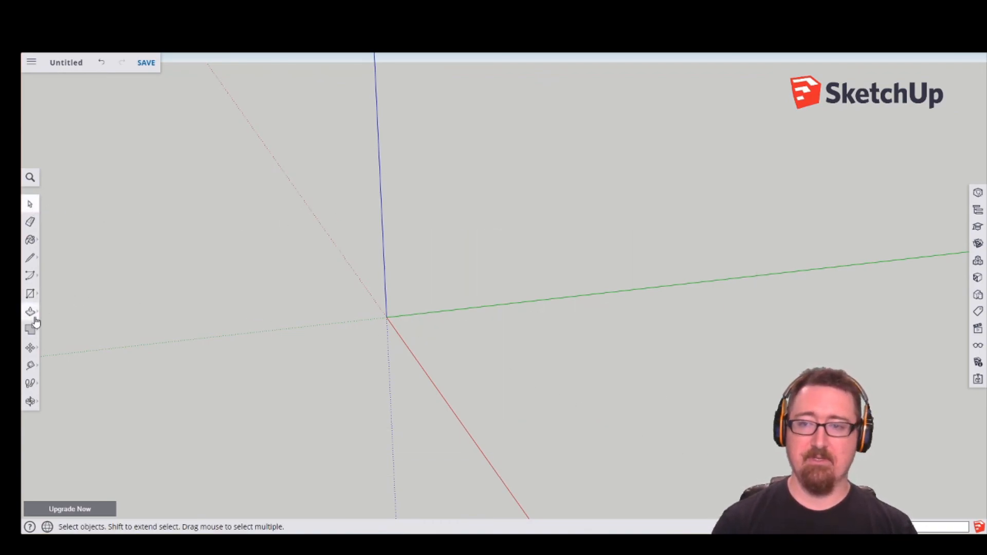
Draw an inset rectangle on the block's angled side face and another on the side face next to it
middle_click_drag(338, 386, 238, 266)
scroll(569, 360, "down", 5)
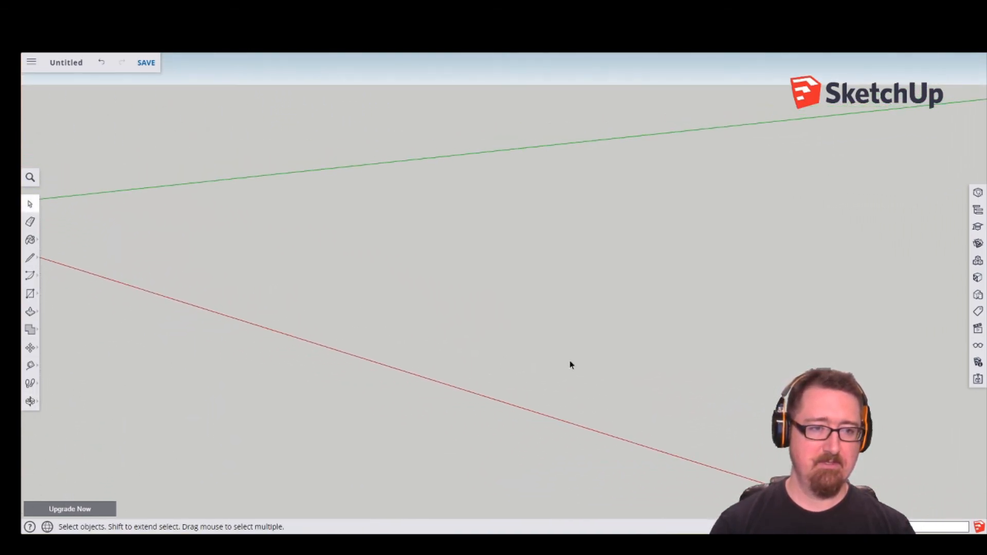
middle_click_drag(725, 410, 632, 323)
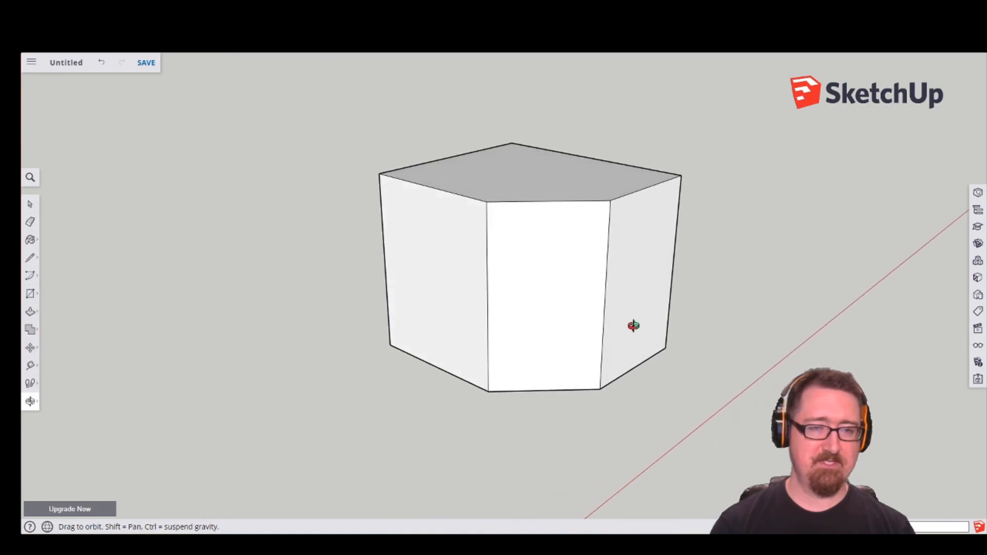
left_click(30, 295)
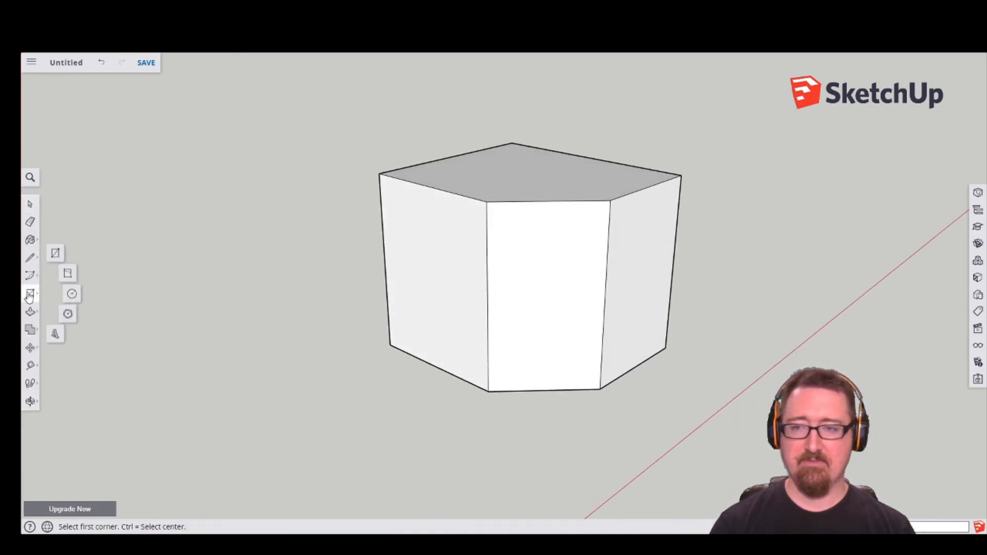
left_click(411, 322)
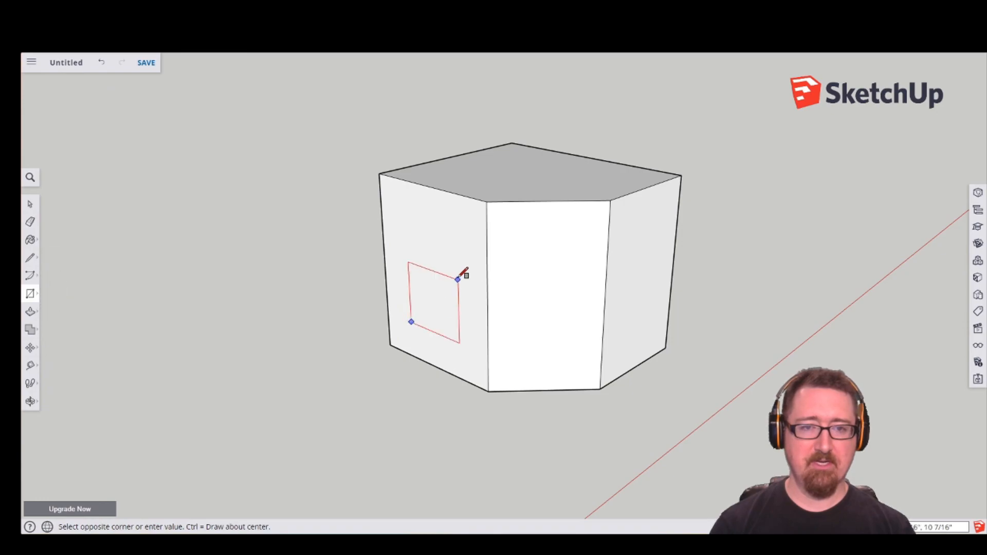
left_click(463, 230)
left_click(507, 237)
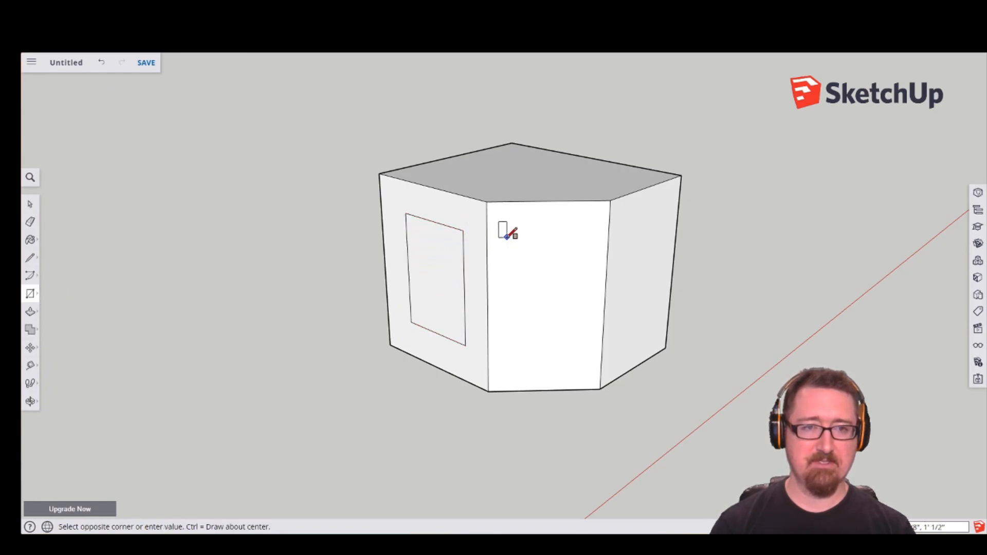
left_click(584, 354)
Draw an inset rectangle on the block's third side face and a smaller one on its top face
middle_click_drag(643, 346, 396, 354)
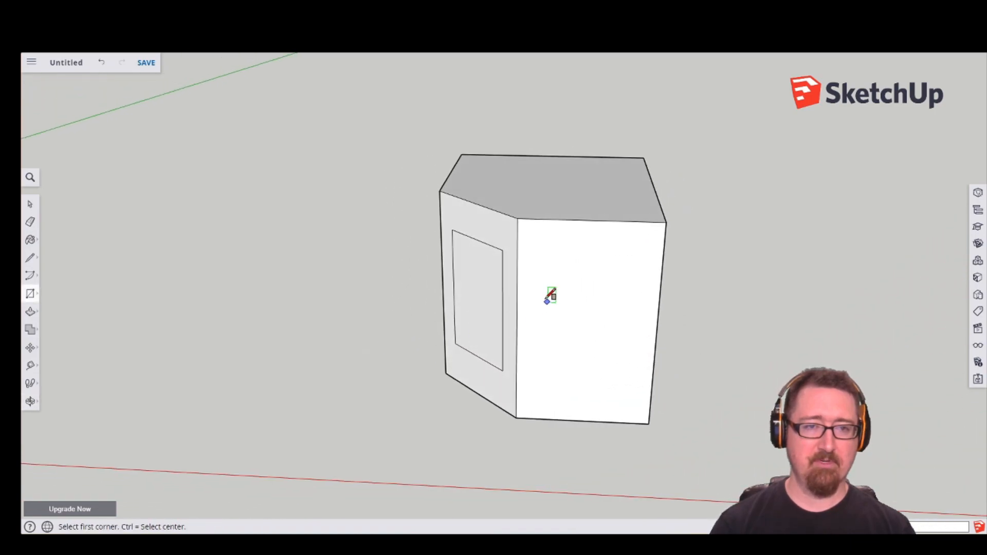
left_click(529, 256)
left_click(632, 377)
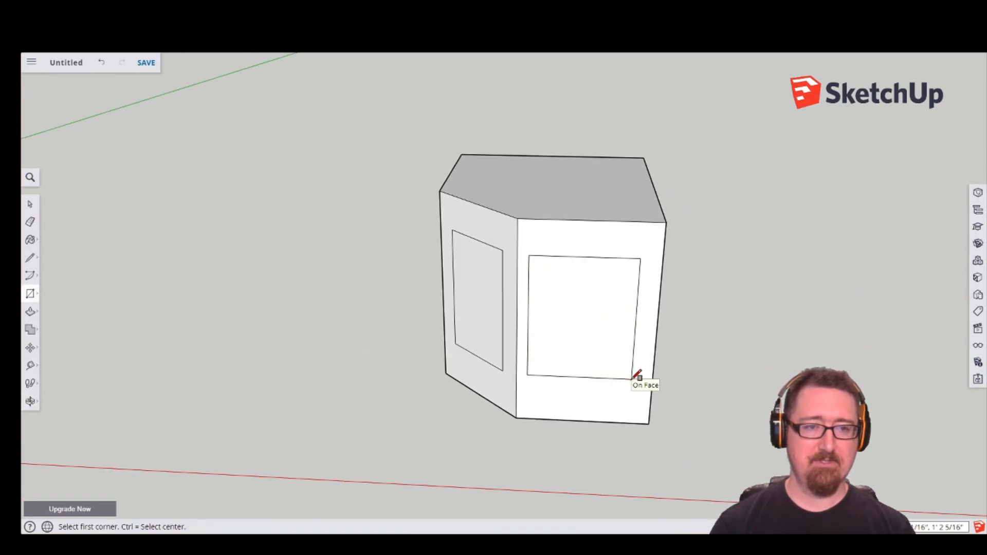
middle_click_drag(698, 344, 601, 423)
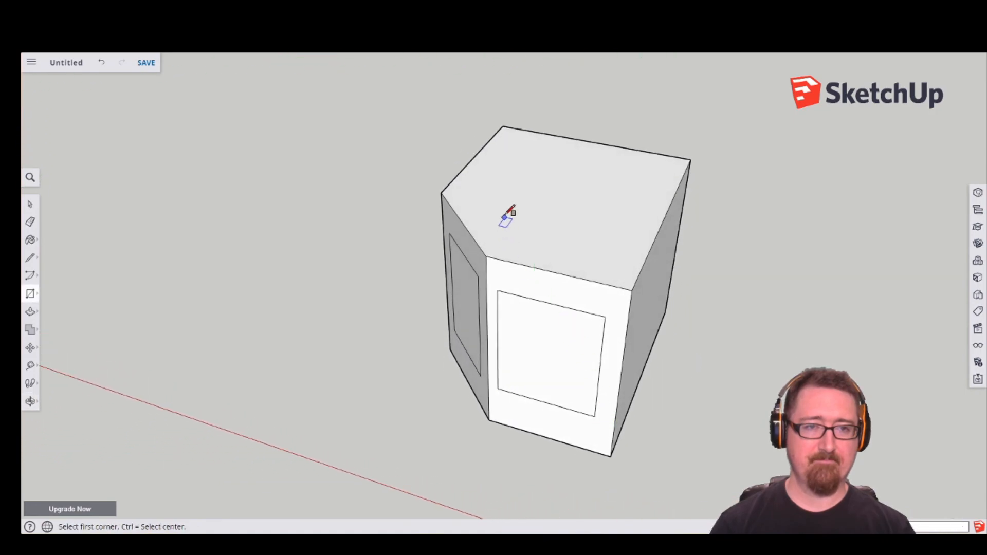
left_click(503, 167)
left_click(554, 231)
middle_click_drag(489, 331, 511, 279)
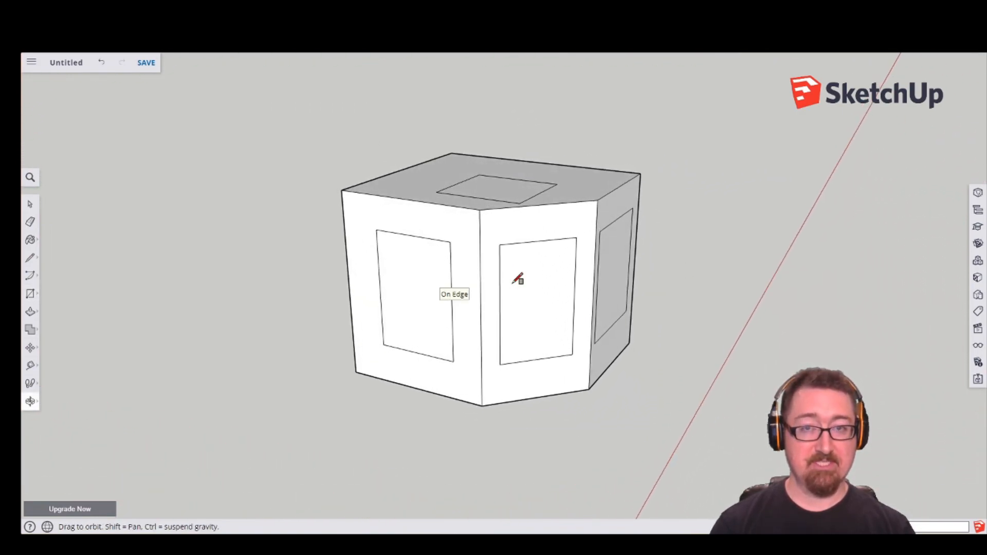
Draw a line parallel to the green axis across the block's side face, from edge to edge through its rectangle
left_click(30, 257)
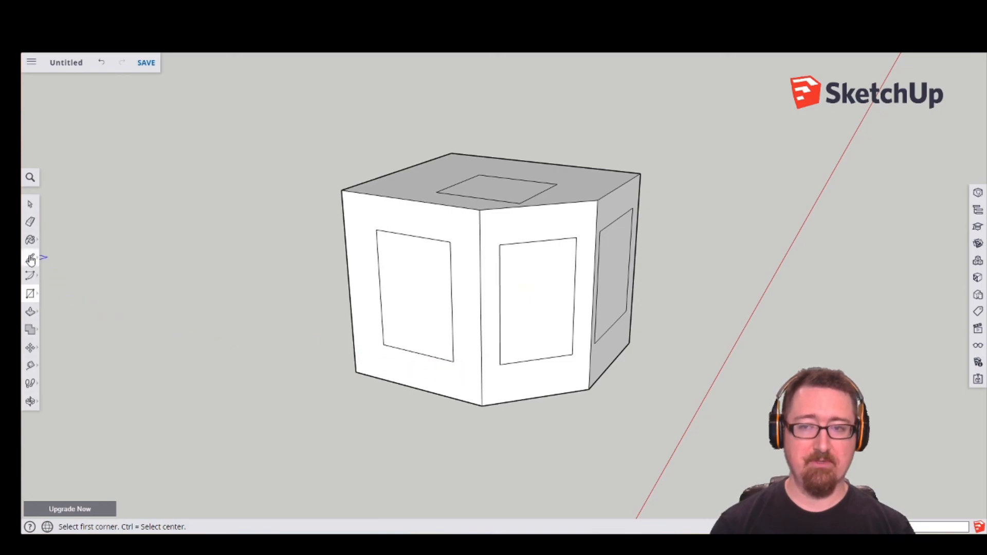
left_click(348, 269)
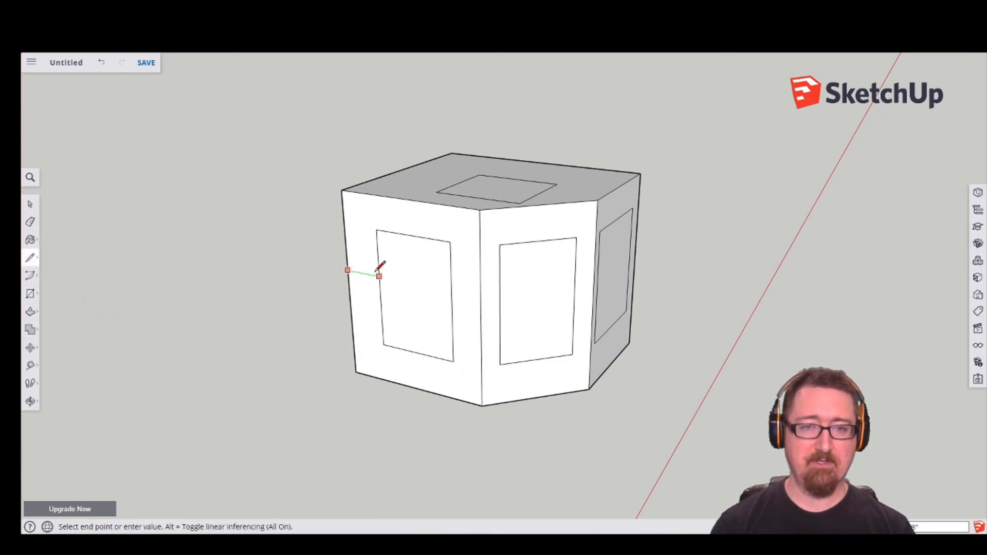
left_click(480, 295)
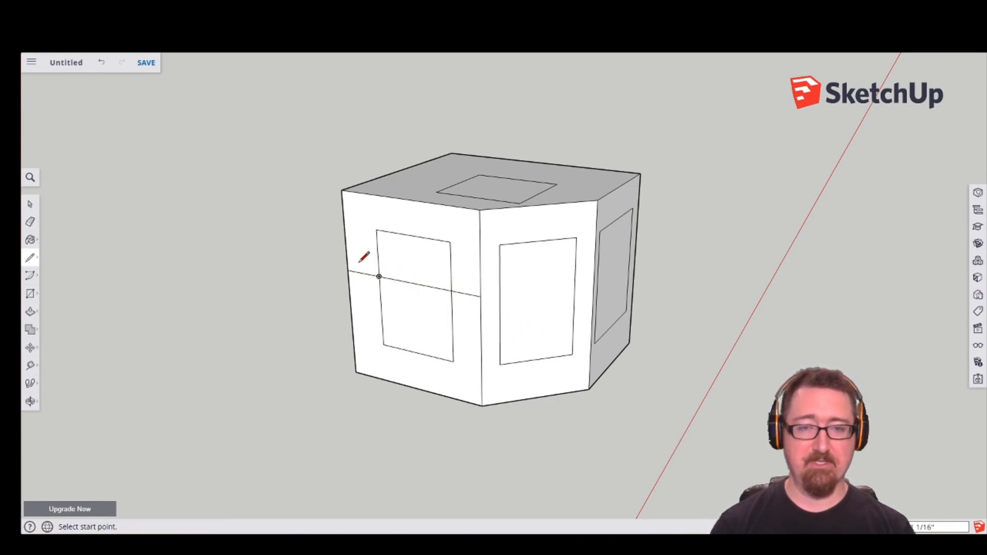
Draw a second line just above the first as three segments, split where it meets the rectangle's sides
left_click(347, 251)
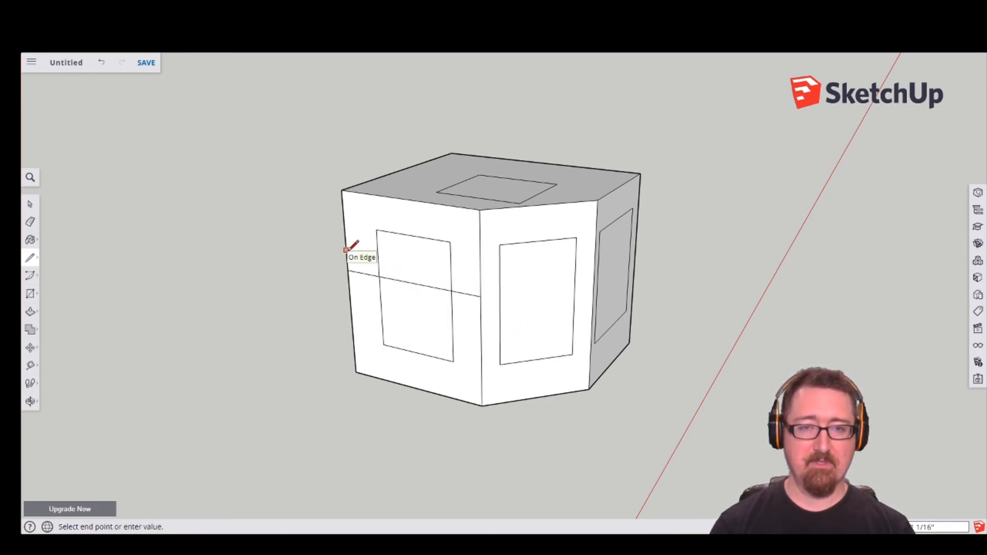
left_click(378, 255)
left_click(379, 255)
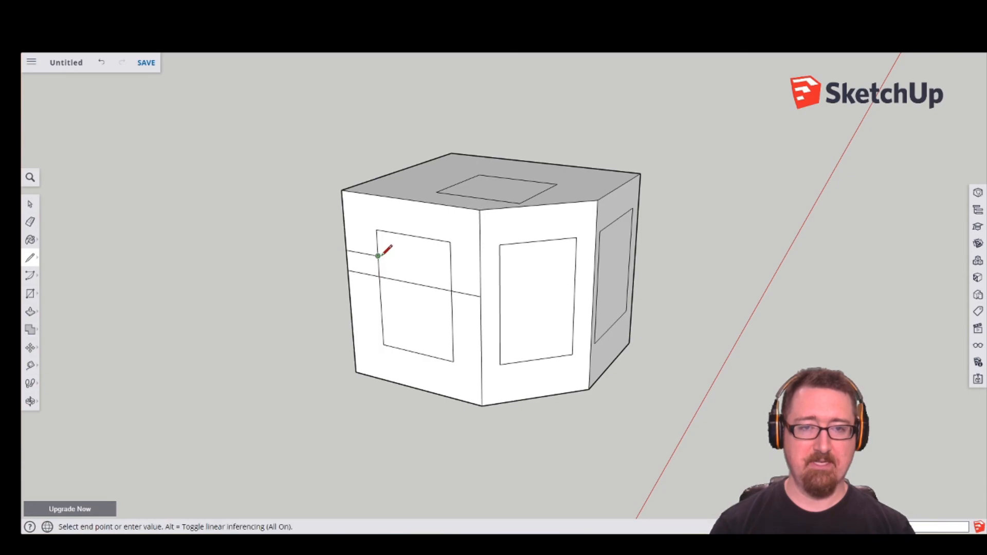
left_click(451, 269)
left_click(451, 267)
left_click(481, 274)
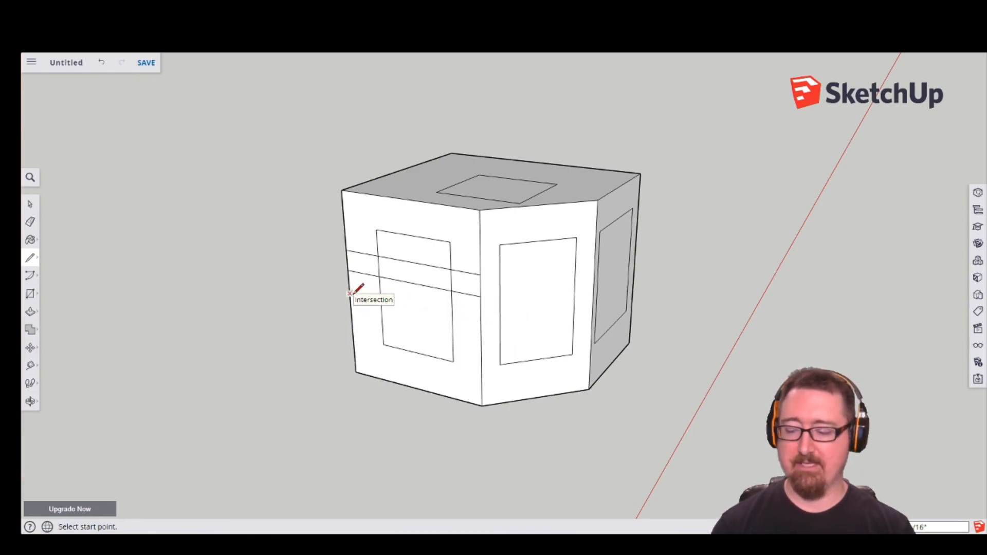
Undo all the lines drawn across the block's side face
key("ctrl+z")
key("ctrl+z")
key("ctrl+z")
key("ctrl+z")
key("ctrl+z")
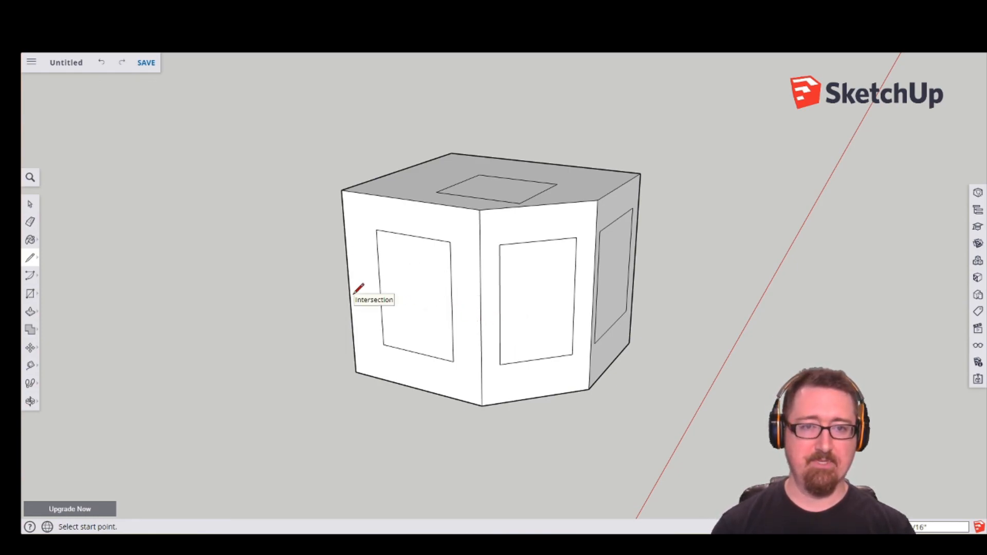
Draw a rectangle overlapping the lower corner of the side face's rectangle, about 9 1/8" on one side, and undo it
left_click(30, 294)
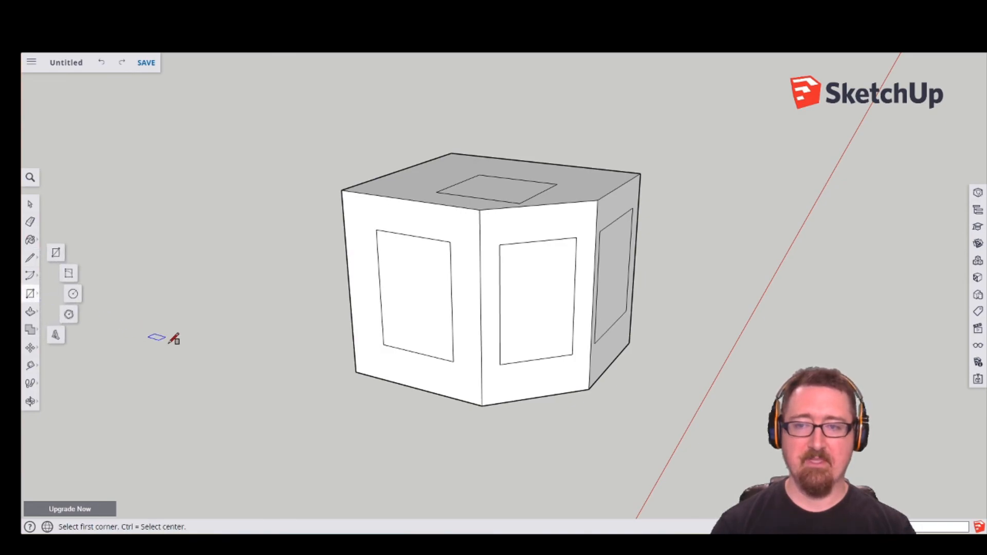
left_click(370, 360)
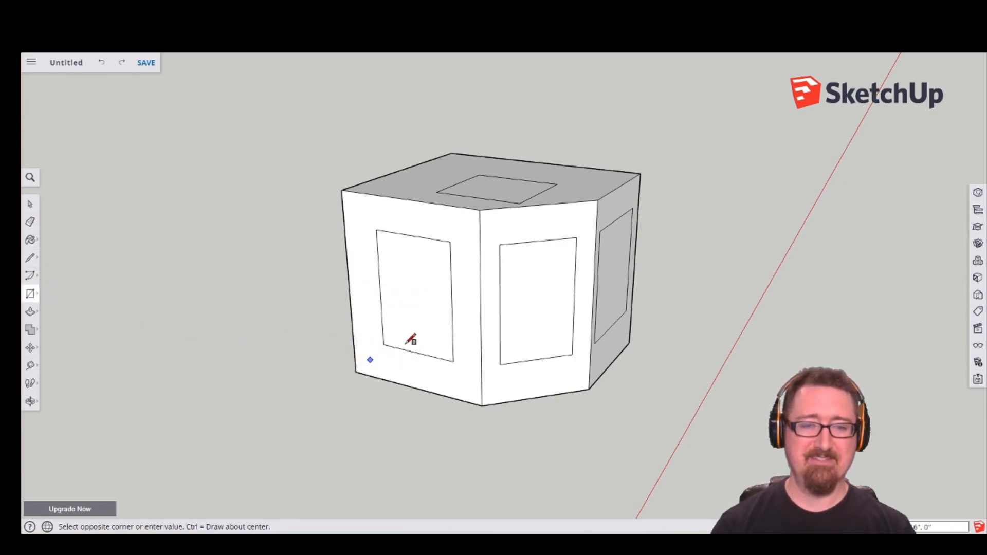
left_click(416, 298)
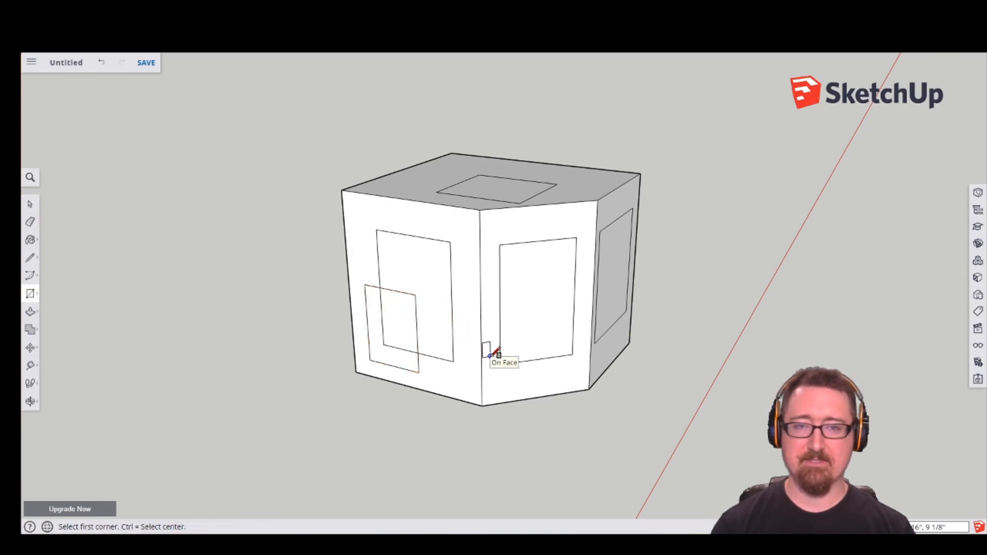
key("ctrl+z")
Draw a small upright rectangle from its center, overlapping the side of the existing rectangle nearest the vertical edge
left_click(452, 332)
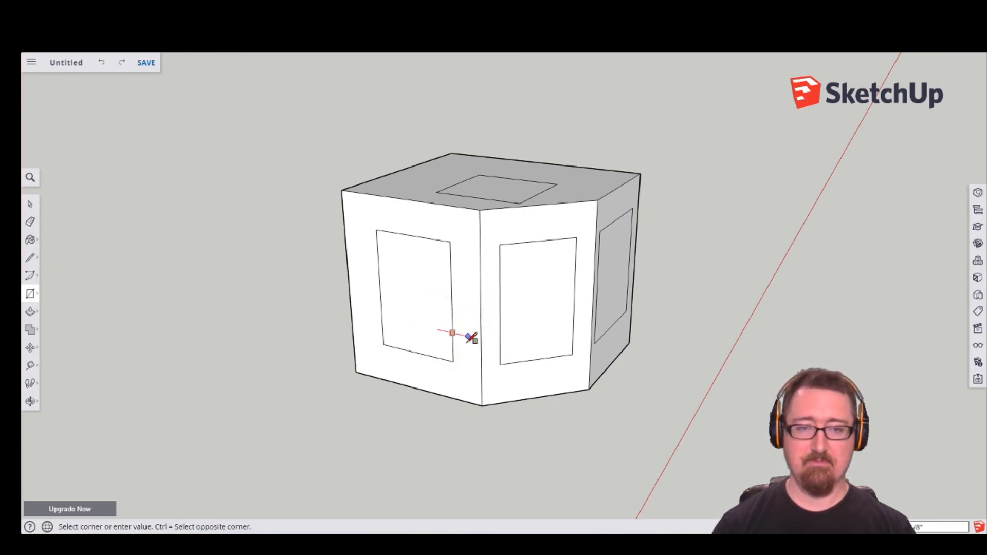
key("Escape")
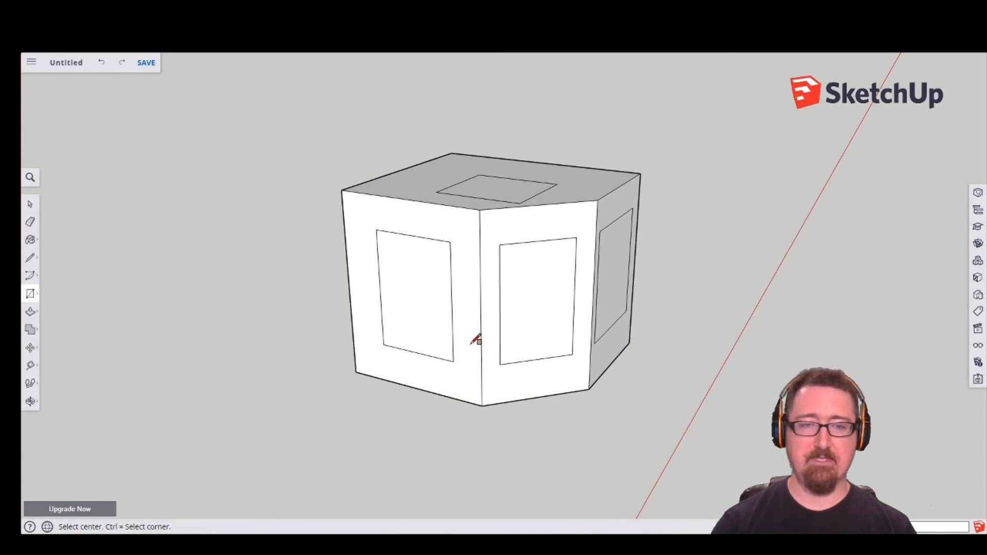
left_click(461, 313)
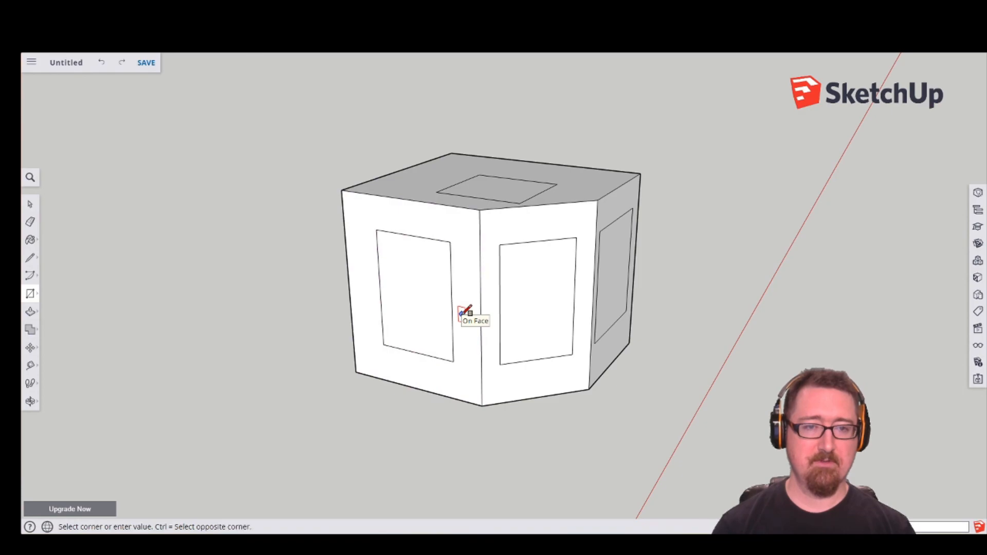
left_click(475, 287)
Draw a rectangle on each of the two front faces, spanning from their shared vertical edge to the side of that face's large rectangle
left_click(458, 256)
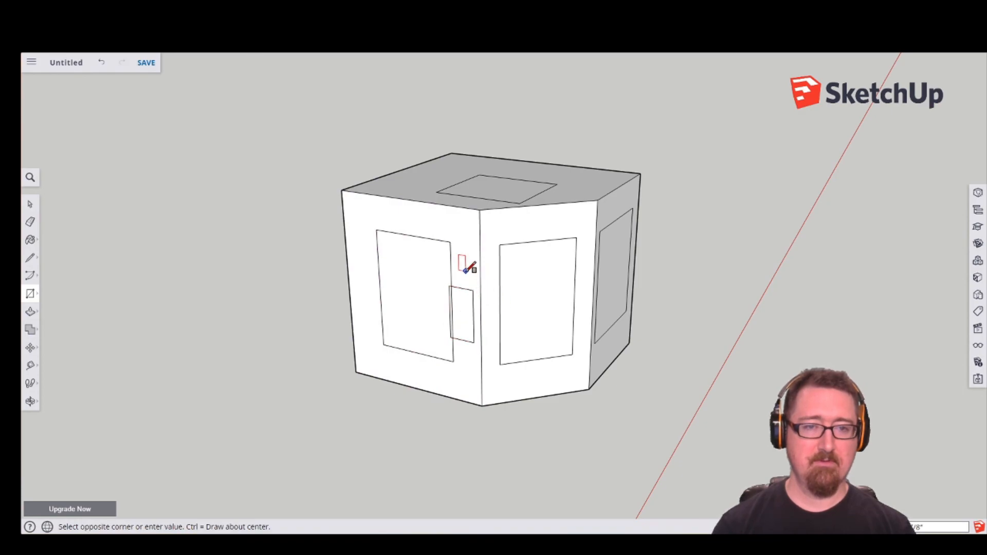
key("Escape")
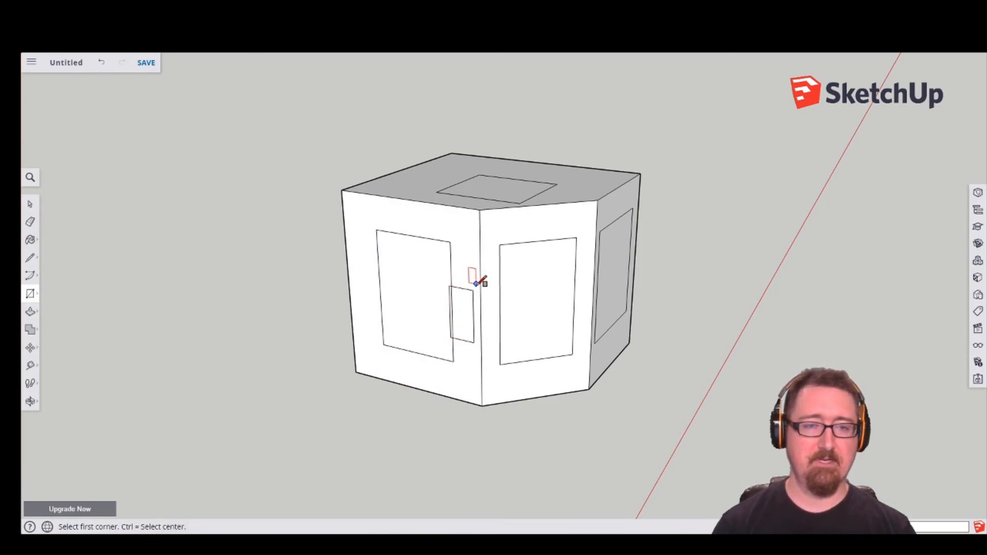
left_click(479, 286)
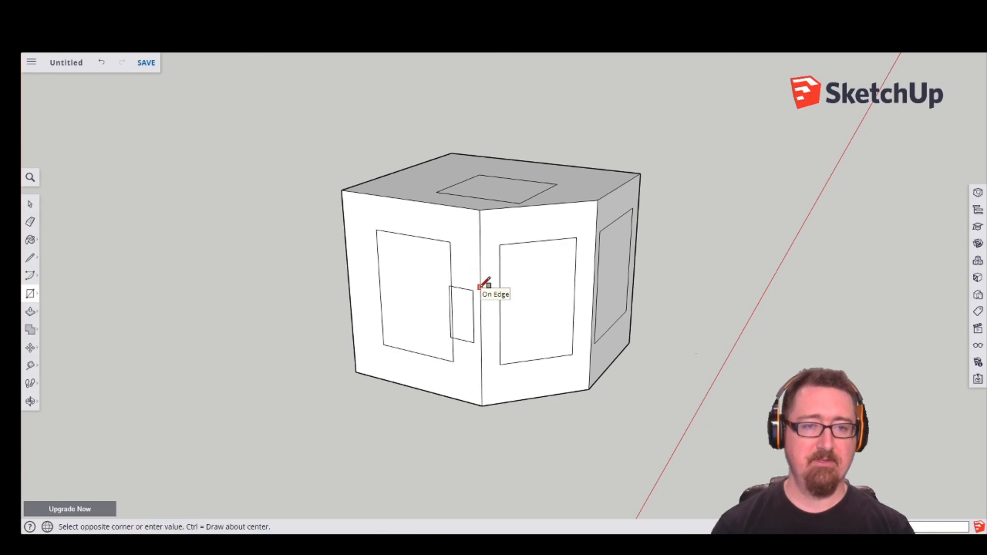
left_click(450, 250)
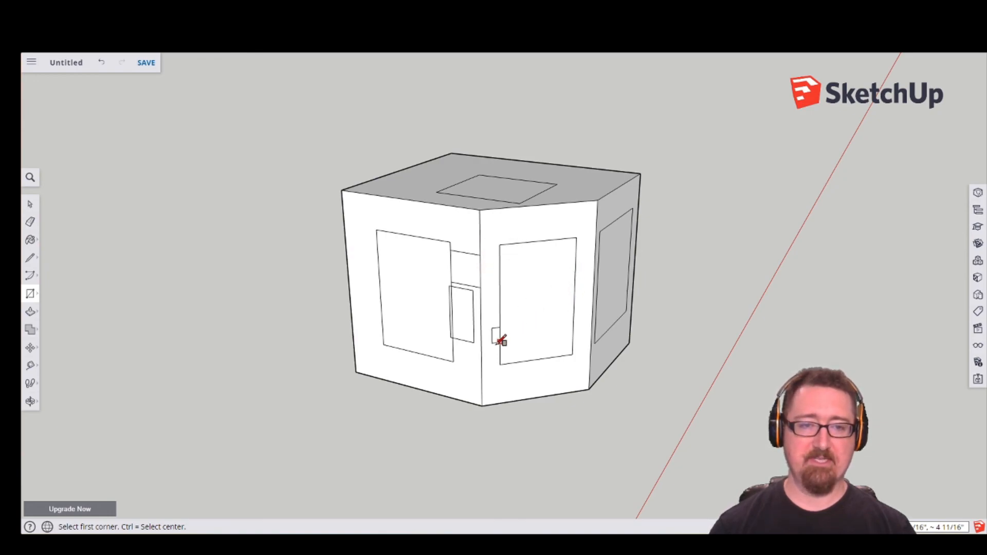
left_click(481, 348)
left_click(499, 308)
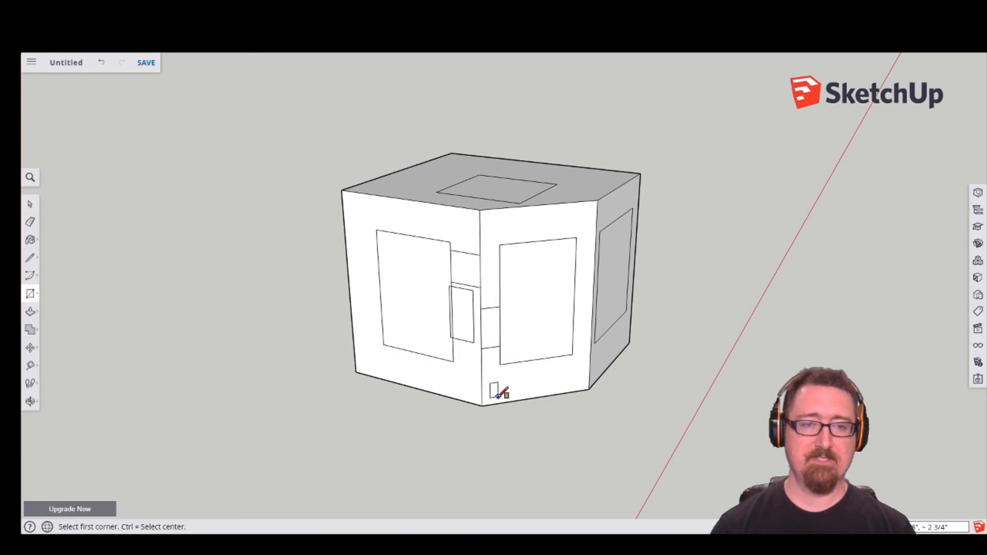
On the face with the small upright rectangle, draw one rectangle from the outer vertical edge to the large rectangle and another overlapping its upper outer corner
left_click(352, 325)
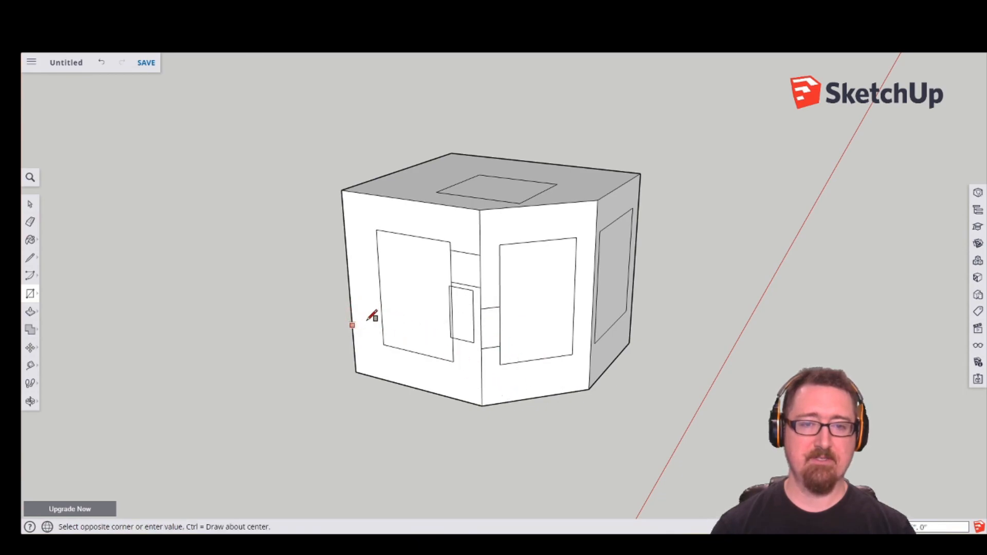
left_click(379, 262)
left_click(364, 218)
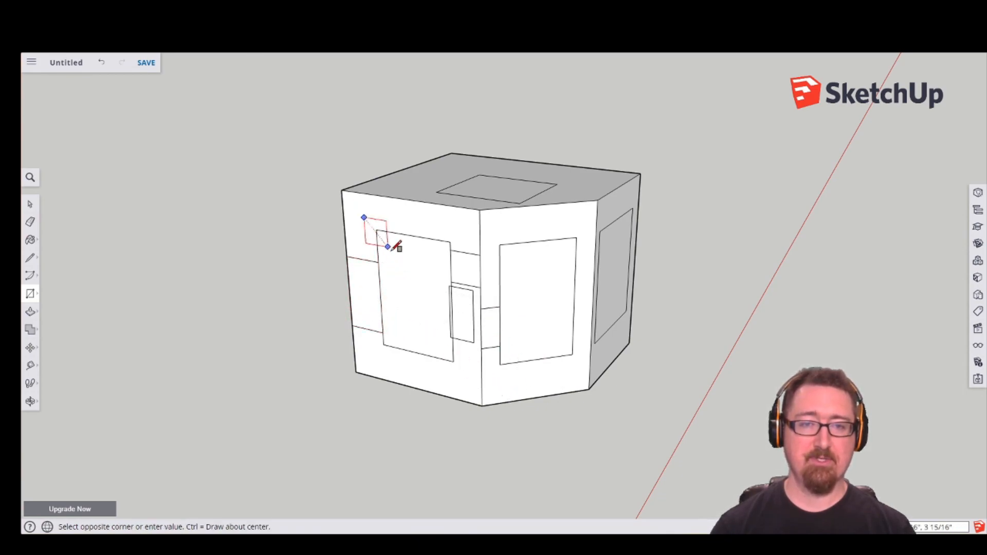
left_click(391, 249)
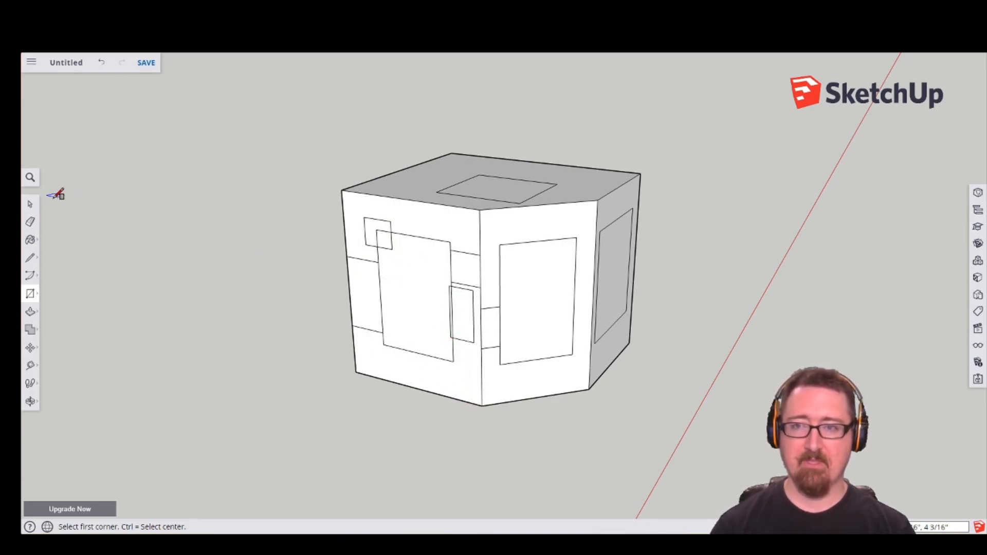
Delete the entire block together with all the shapes drawn on its faces
left_click(29, 204)
left_click_drag(303, 112, 681, 446)
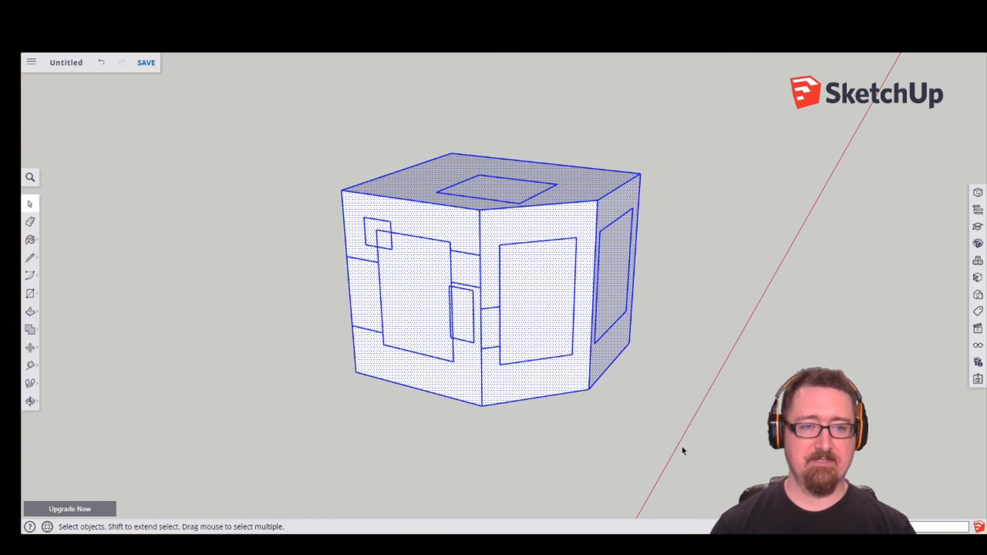
key("Delete")
Draw a single 2' line parallel to the red axis, starting near the green axis on the ground plane
left_click(30, 401)
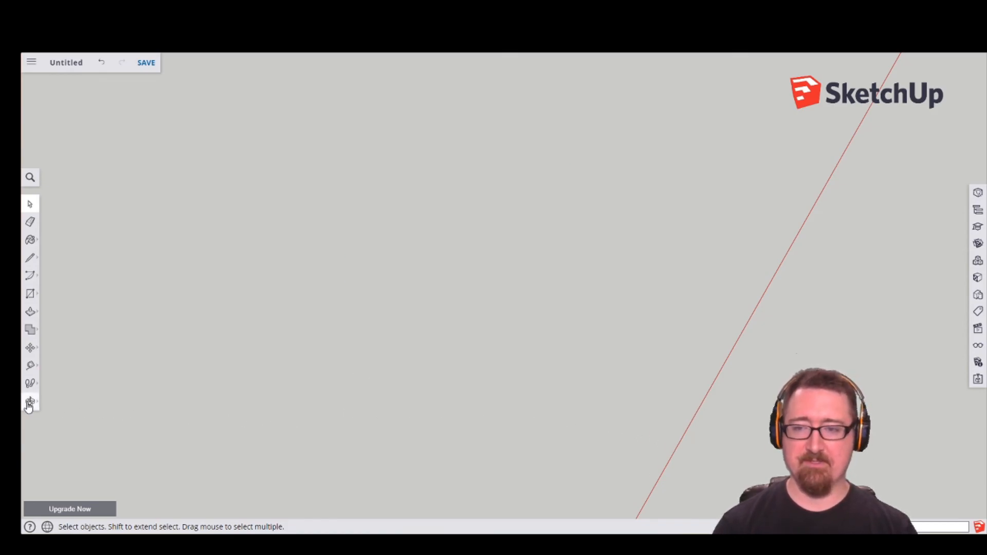
left_click(55, 441)
left_click_drag(697, 286, 279, 280)
left_click_drag(539, 222, 392, 339)
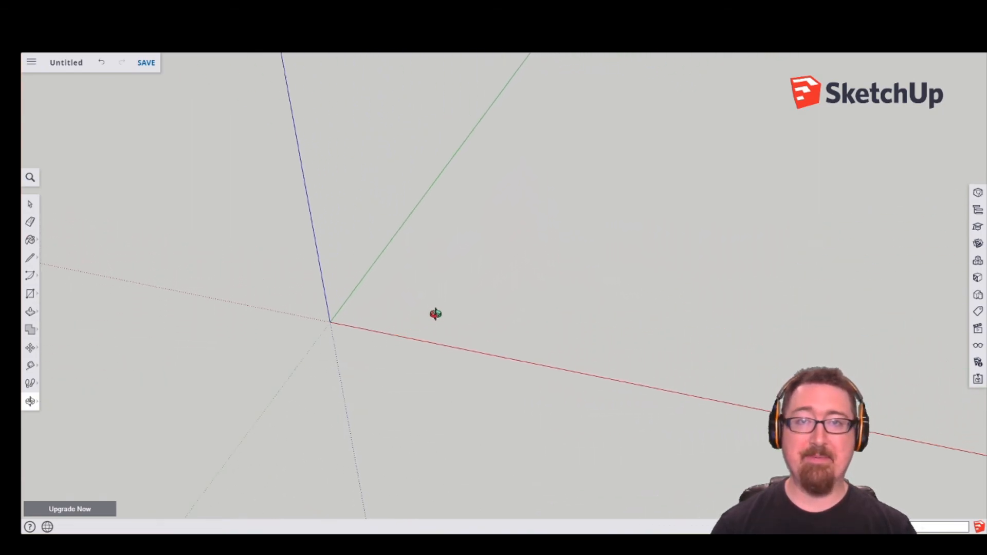
left_click(31, 260)
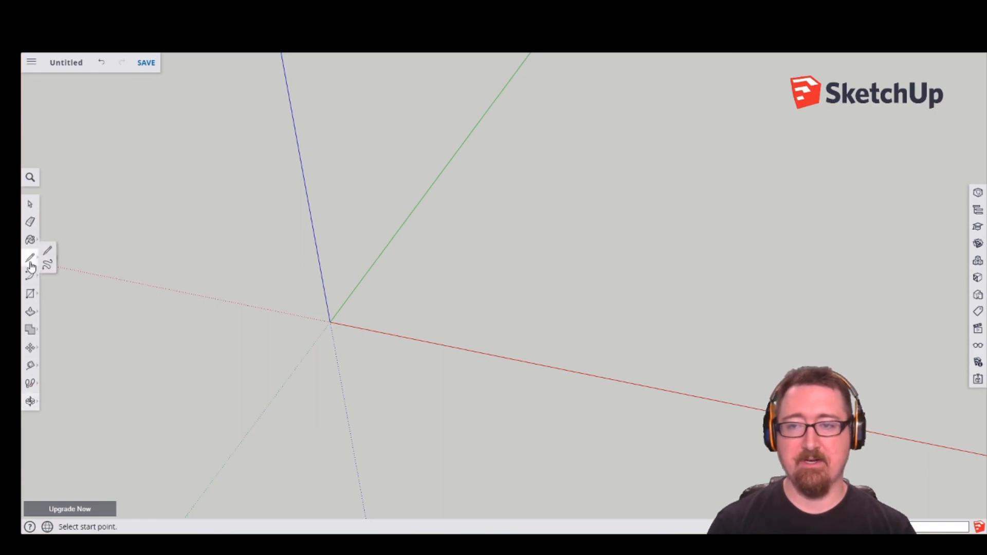
left_click(389, 278)
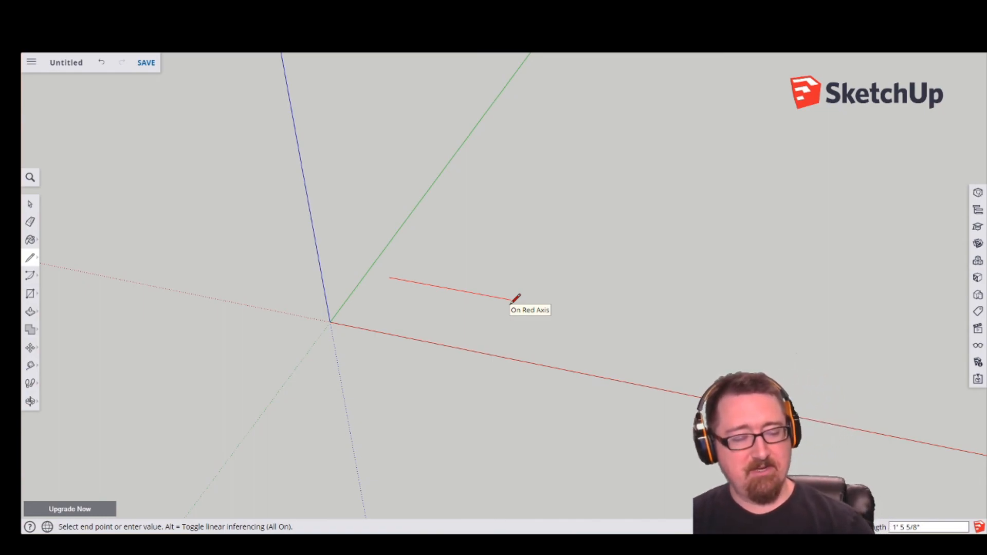
type("2'")
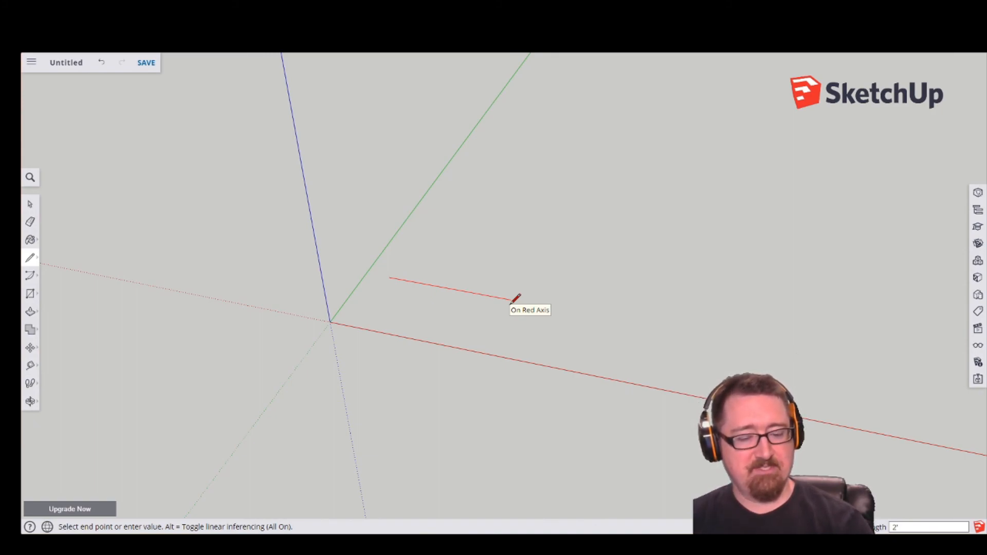
key("Return")
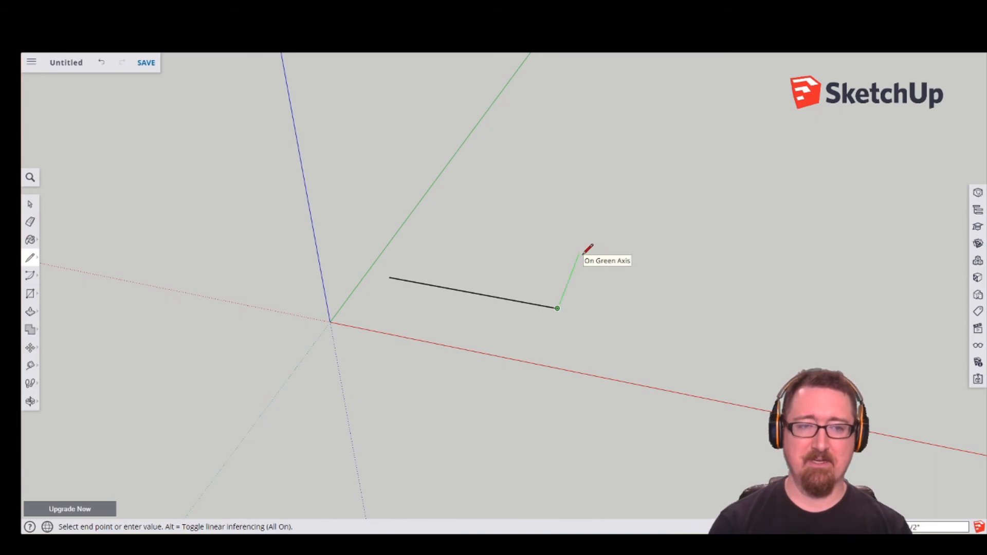
key("Escape")
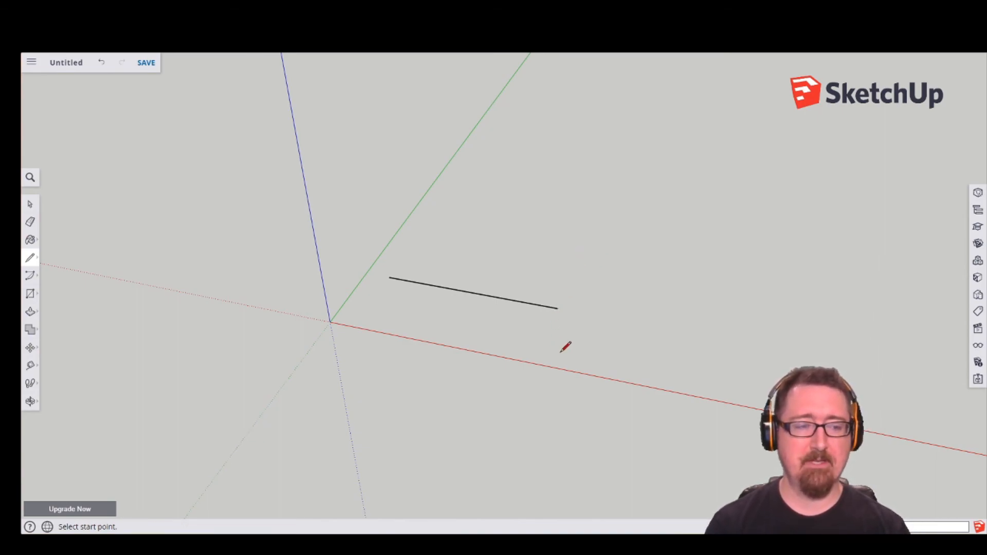
Draw a second line of 24" parallel to the red axis, just behind the first line
left_click(432, 254)
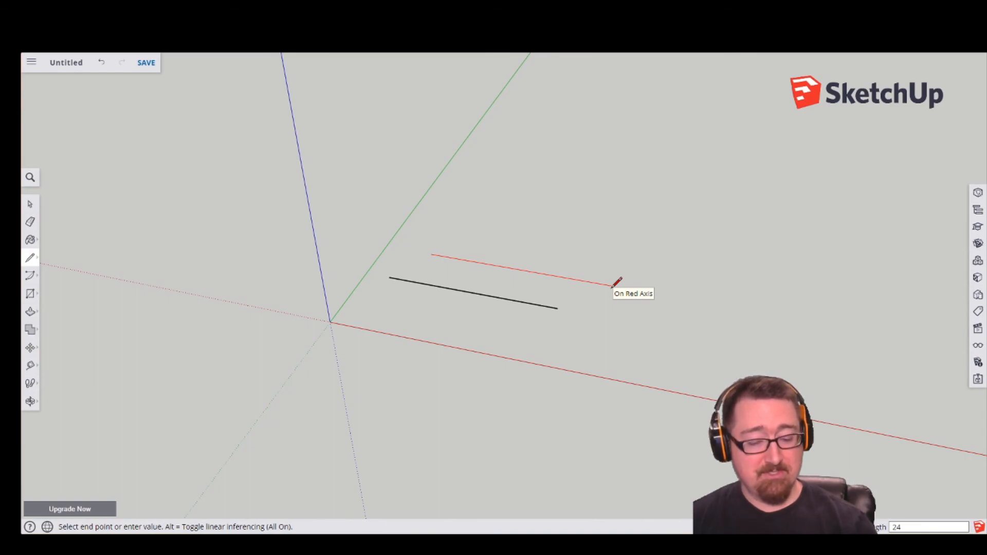
key("Right")
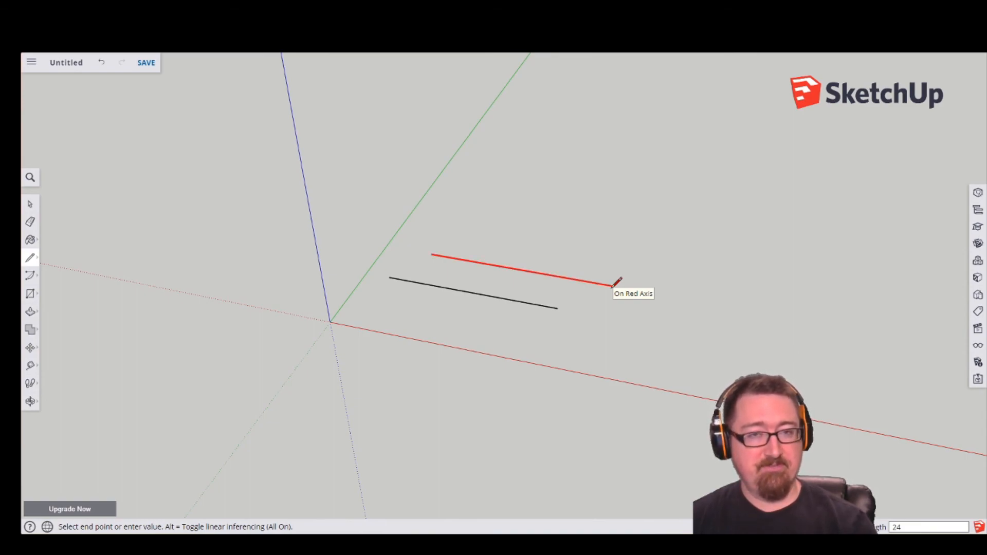
key("Right")
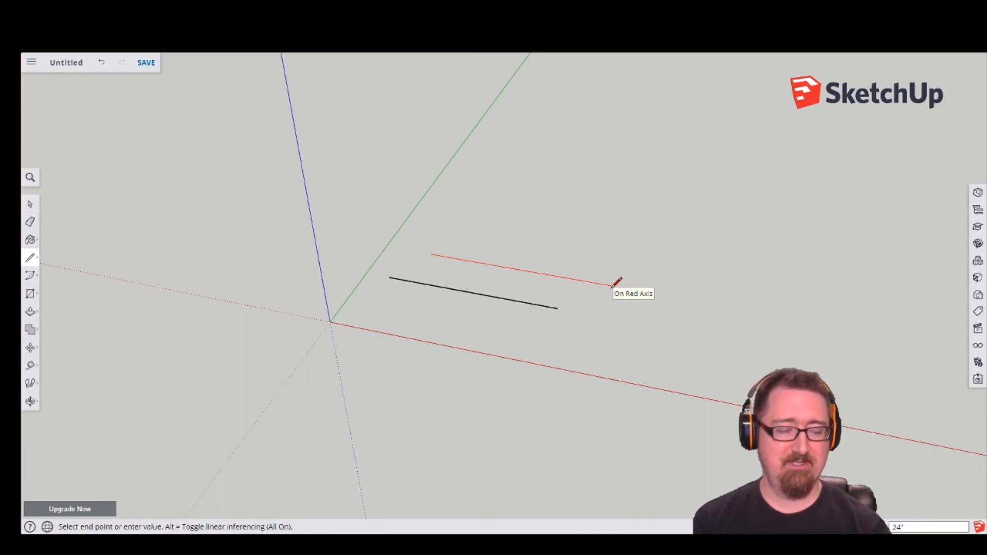
key("Return")
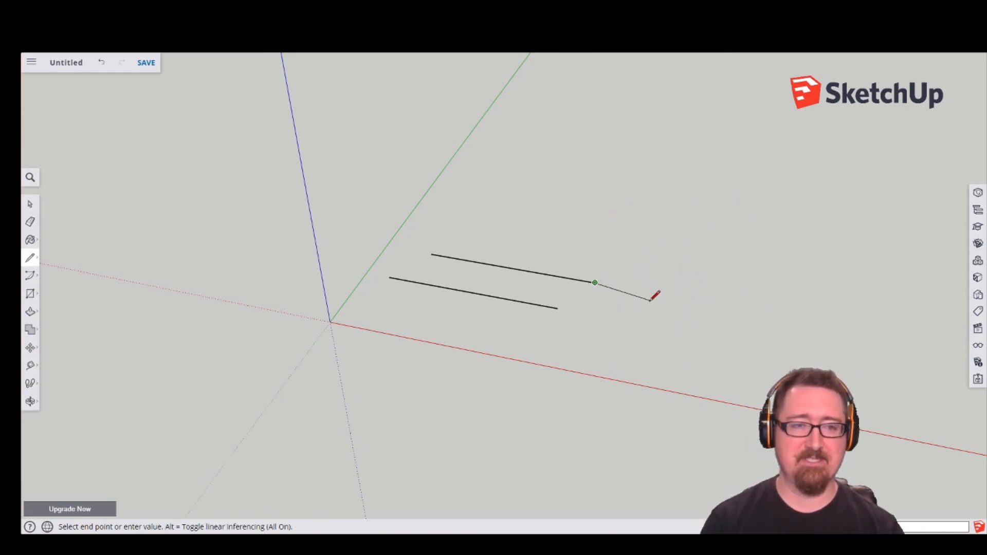
key("Escape")
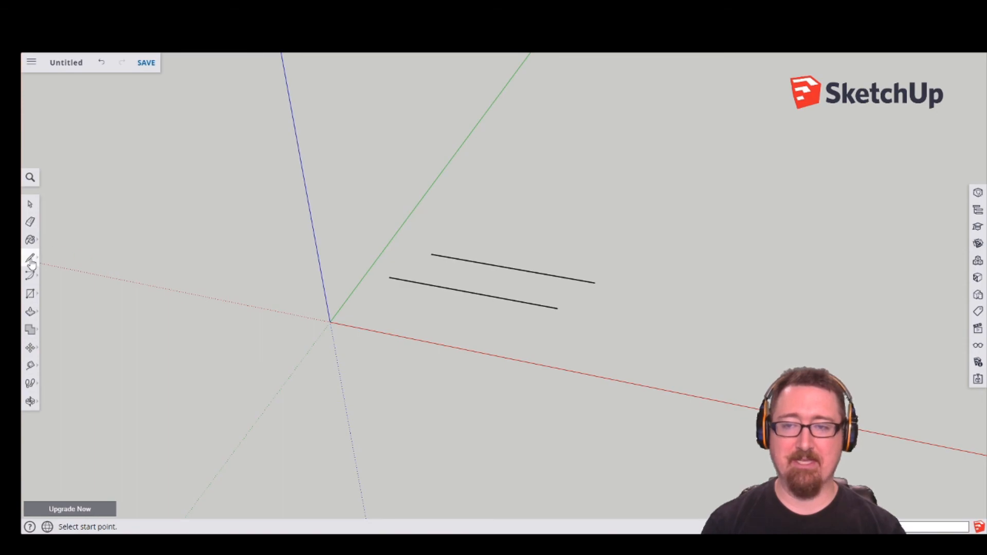
Draw a 2' by 3' rectangle on the ground plane behind the two lines
left_click(30, 295)
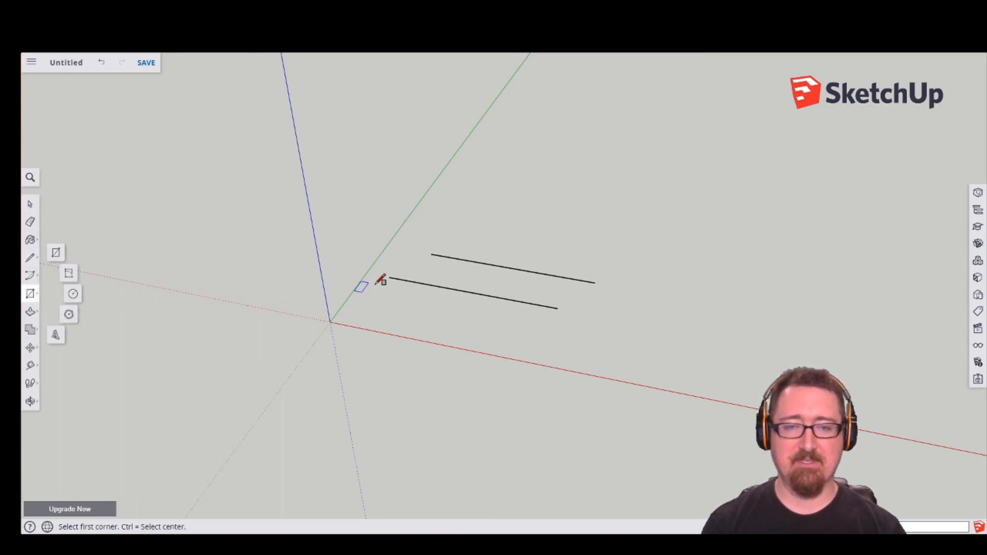
left_click(470, 213)
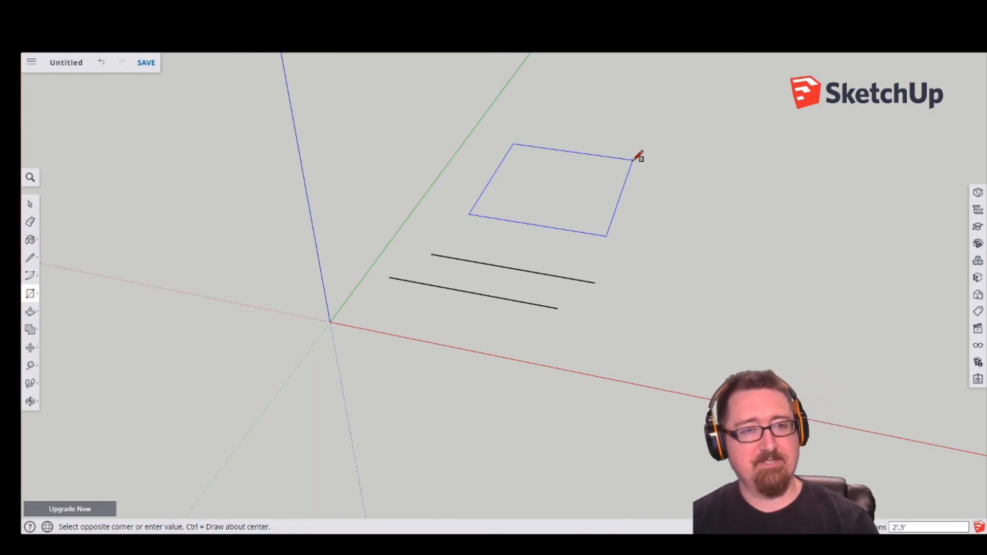
key("Return")
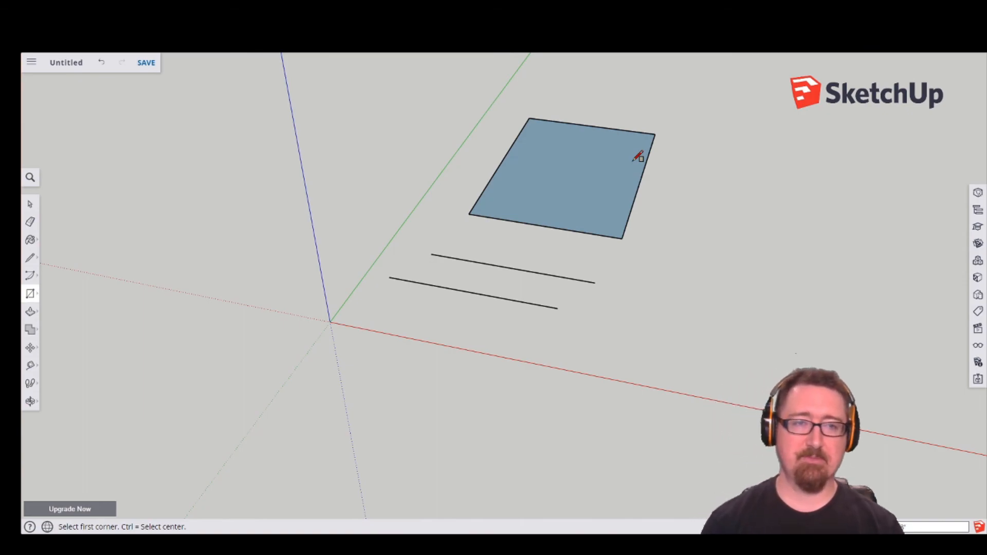
Draw a 24" by 48" rectangle on the ground plane beside the first rectangle, farther along the red axis
left_click(661, 296)
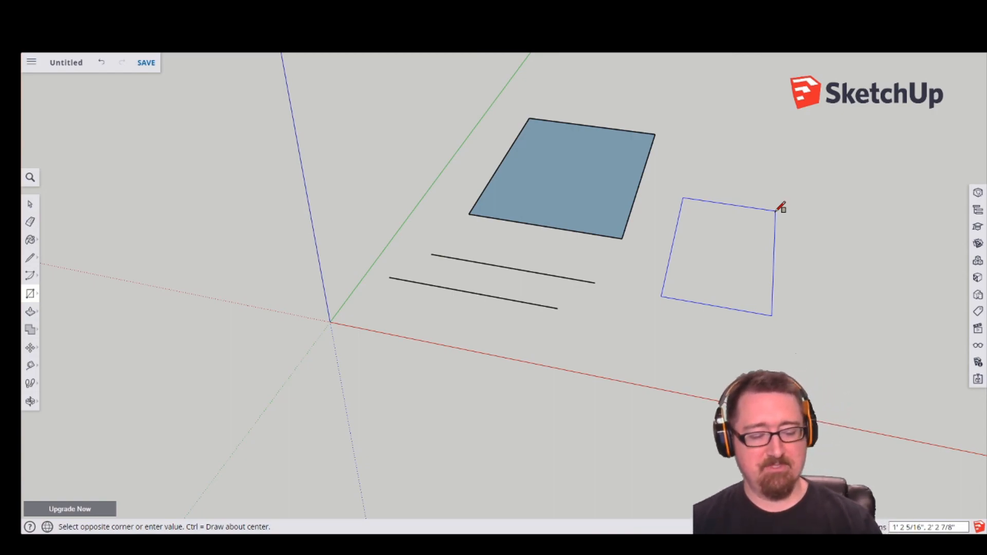
type("4\"")
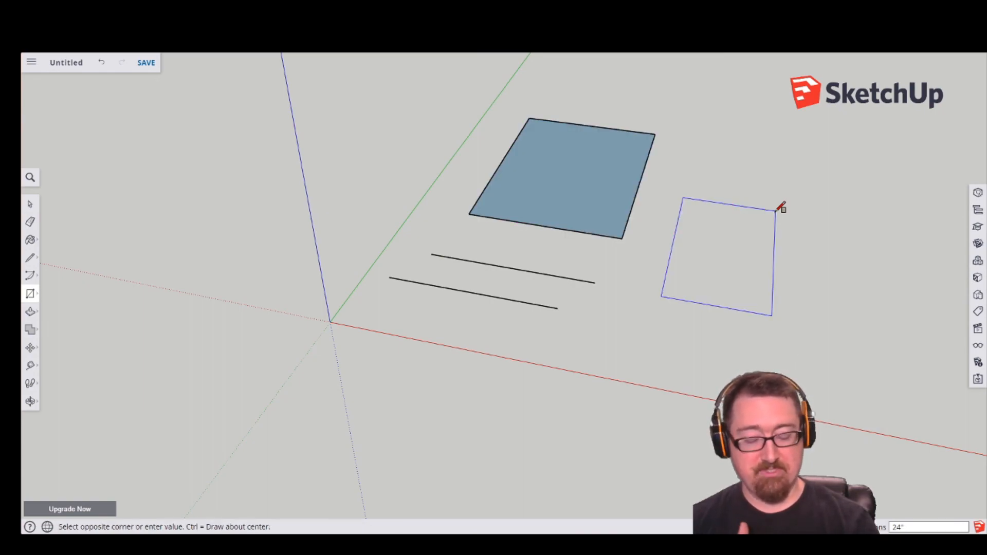
type(",48\"")
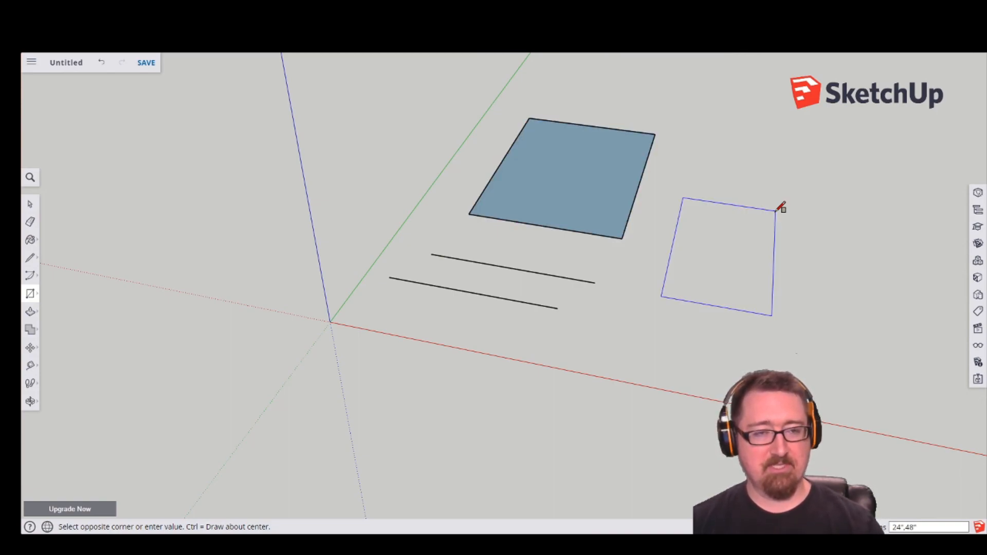
key("Return")
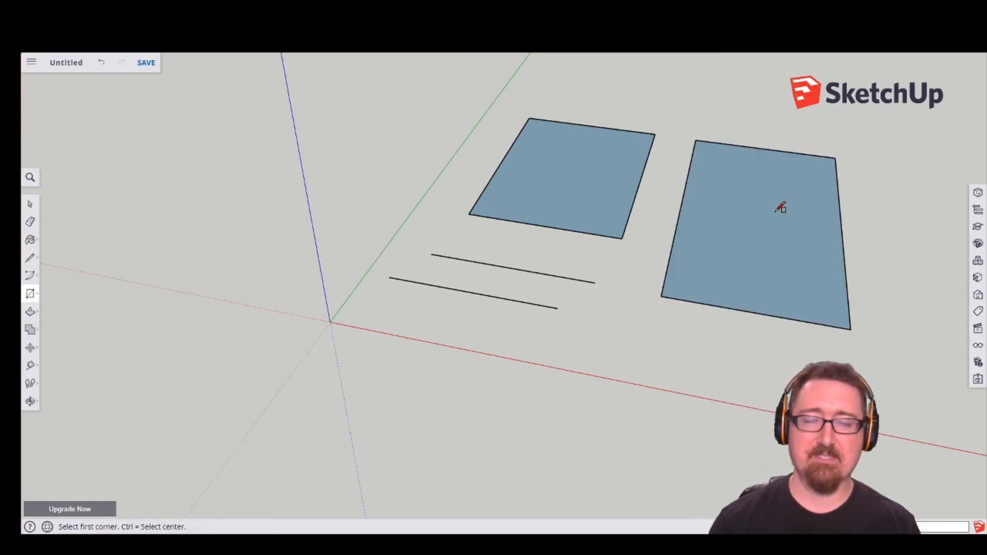
Delete both lines and both rectangles to leave the model empty
left_click(29, 204)
left_click_drag(359, 70, 896, 409)
key("Delete")
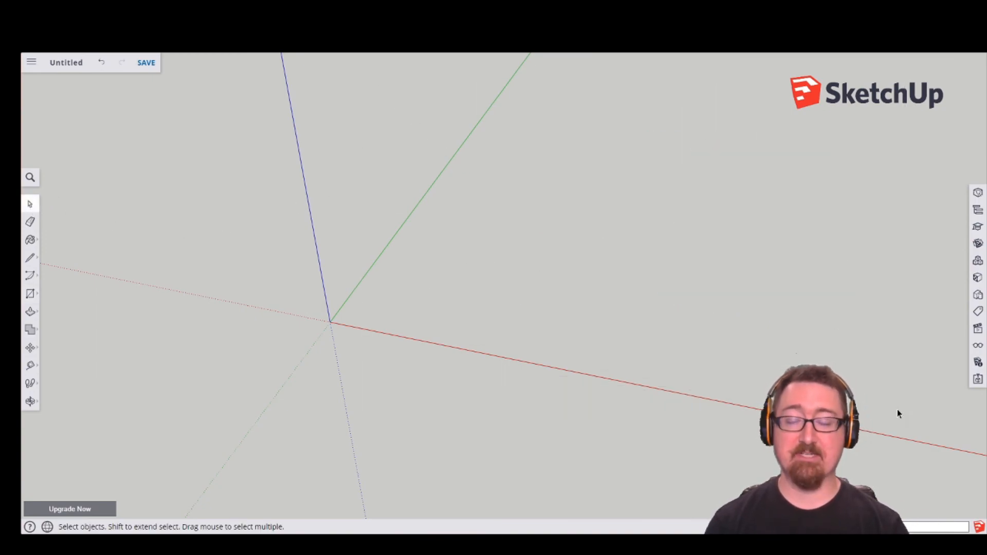